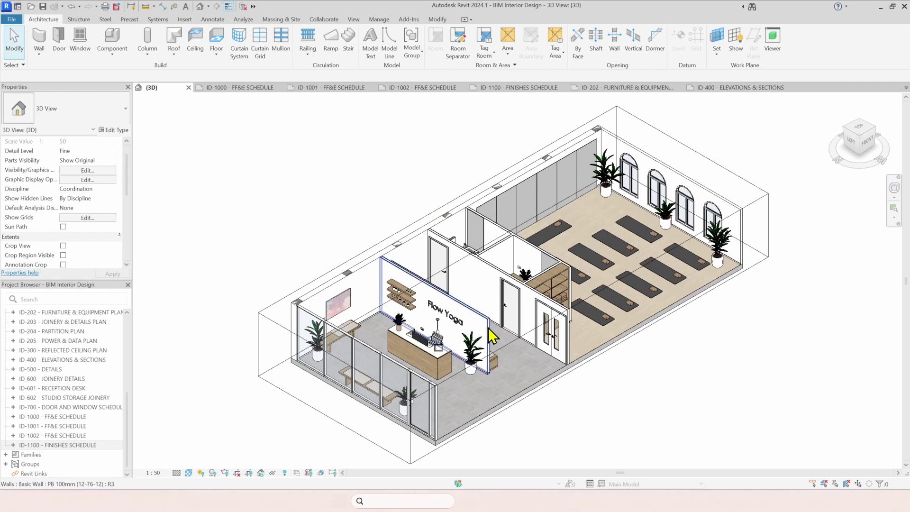
click(489, 328)
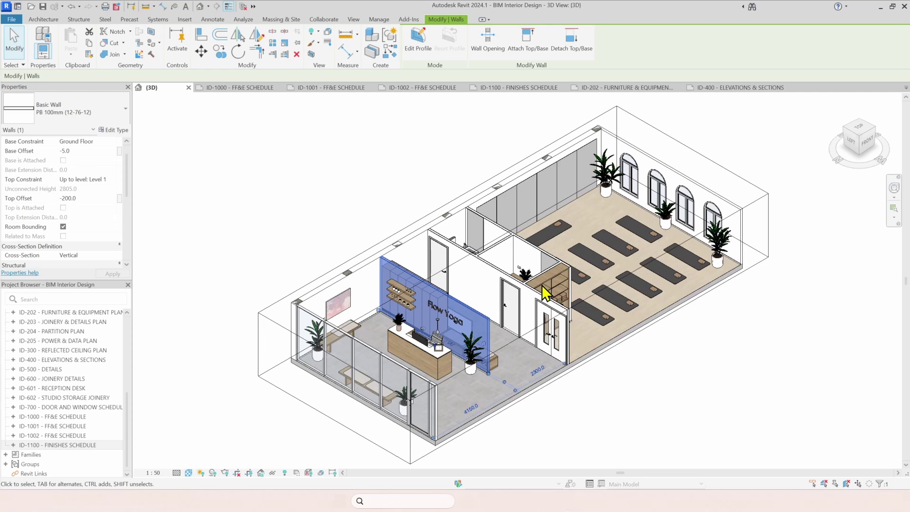
key(Escape)
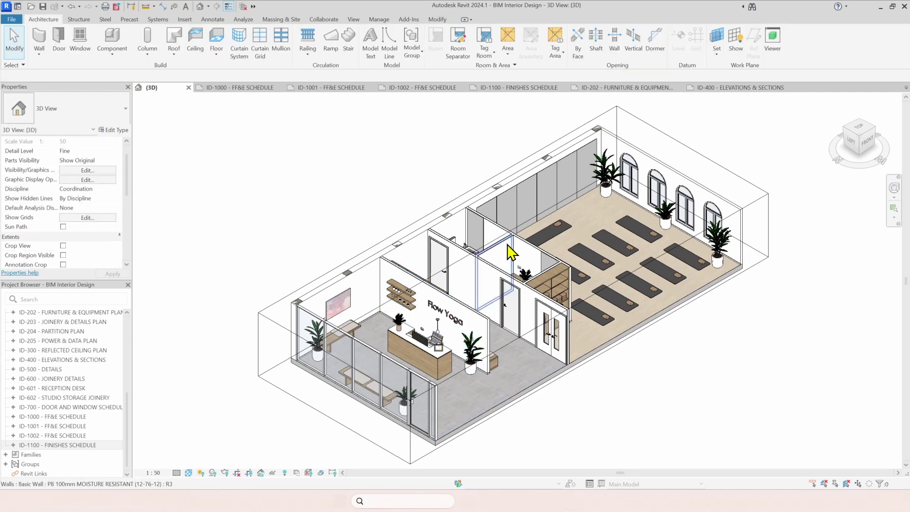
click(508, 245)
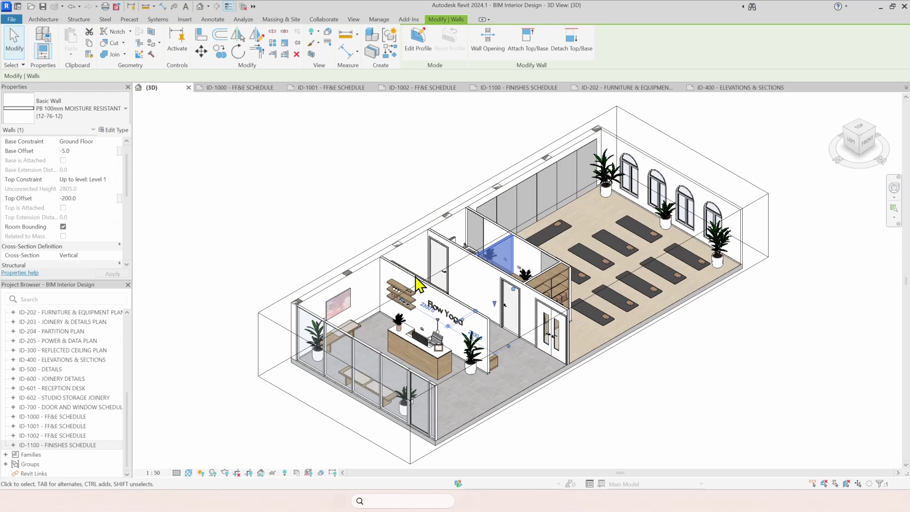
click(427, 307)
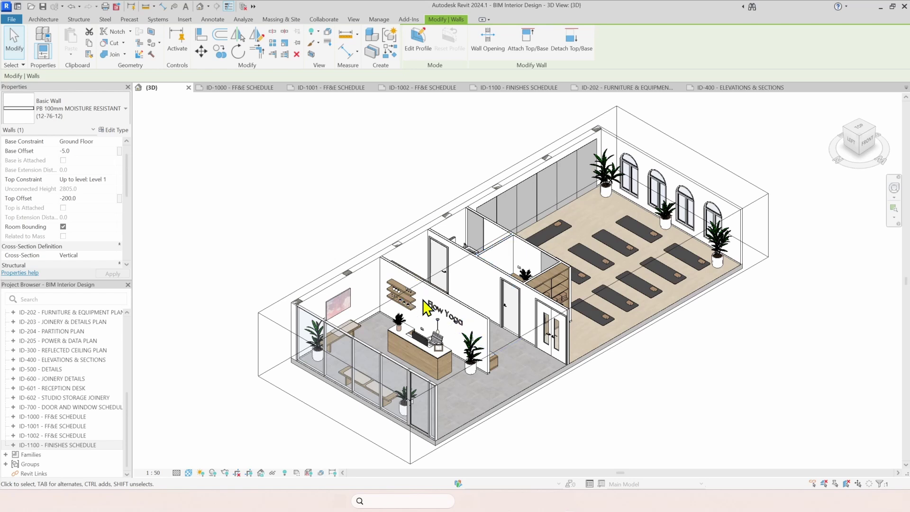
click(442, 340)
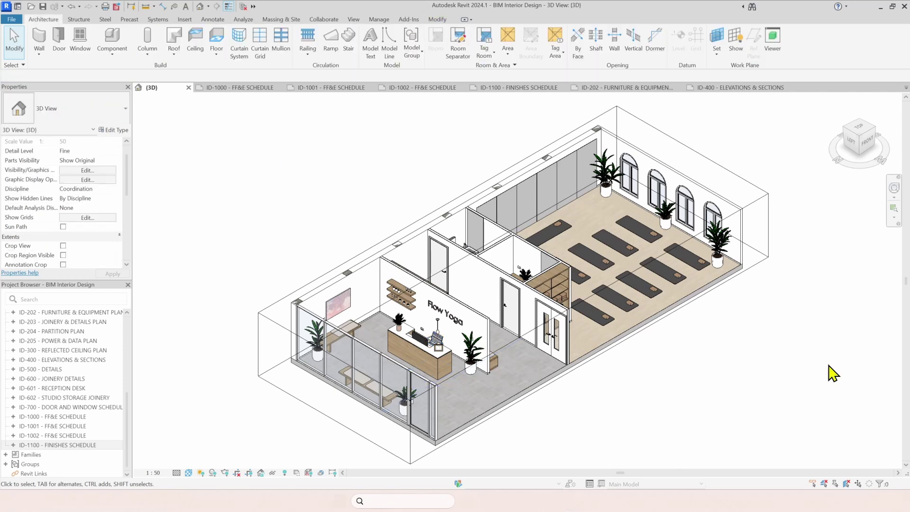
click(398, 331)
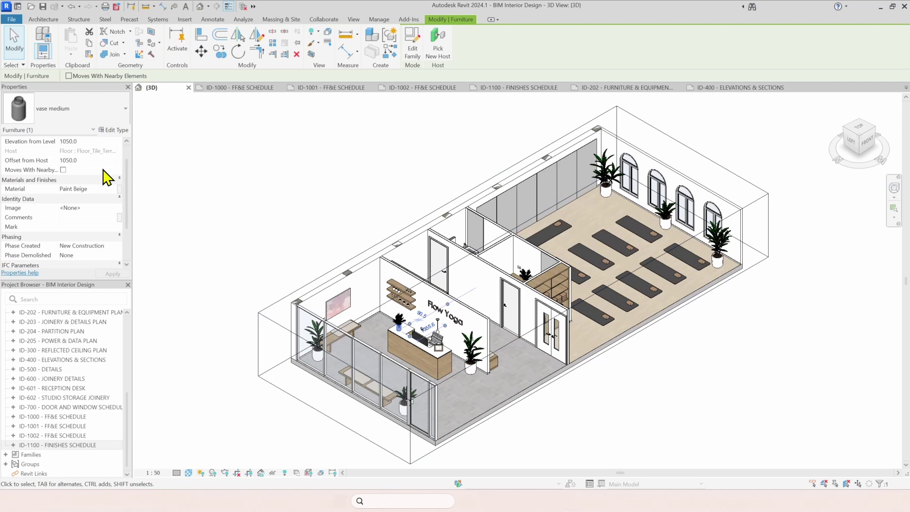
click(111, 129)
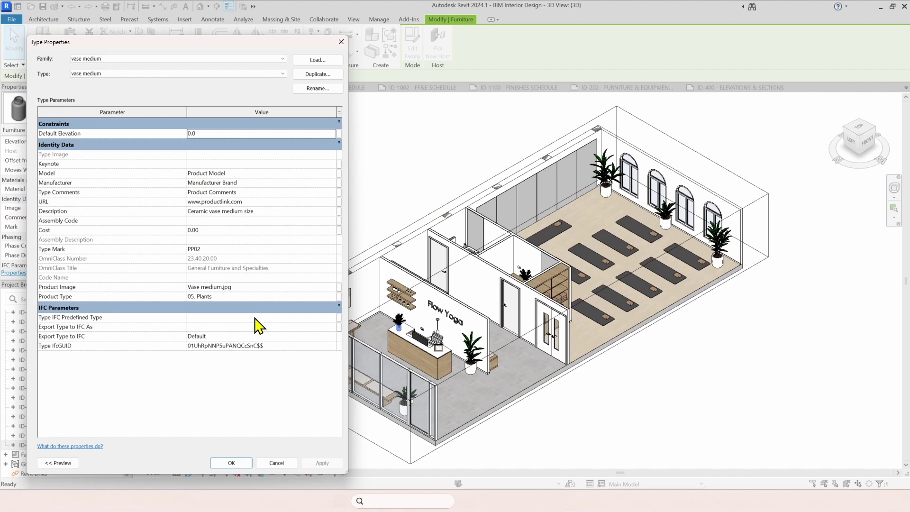
click(242, 465)
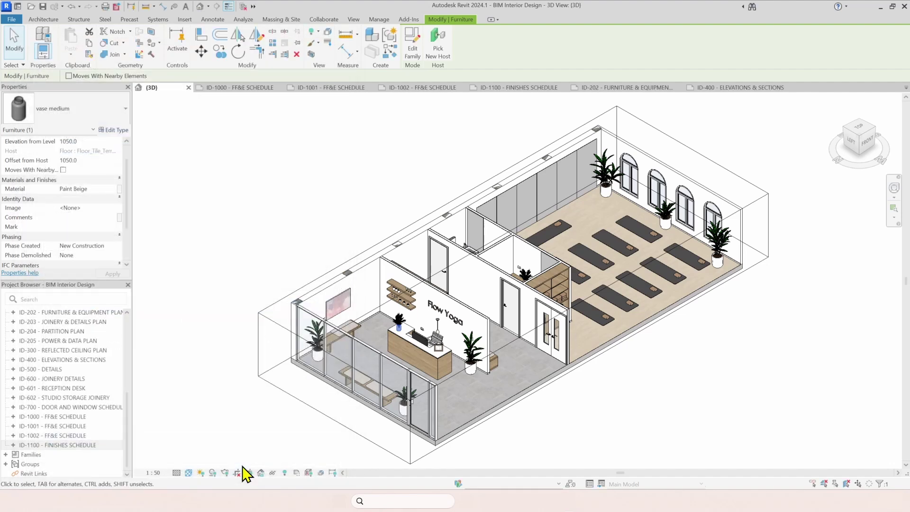
Tile the open views with WT and zoom the 3D view in on the reception area.
key(w)
key(t)
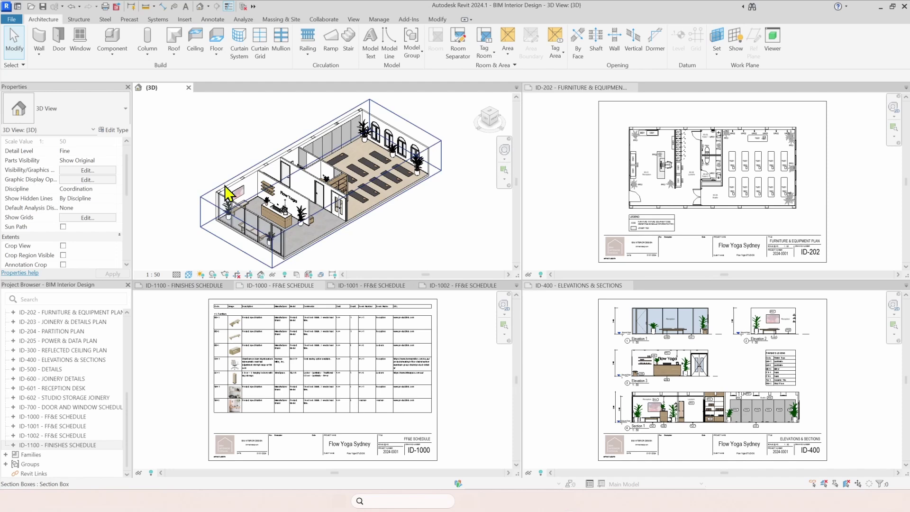
key(z)
key(r)
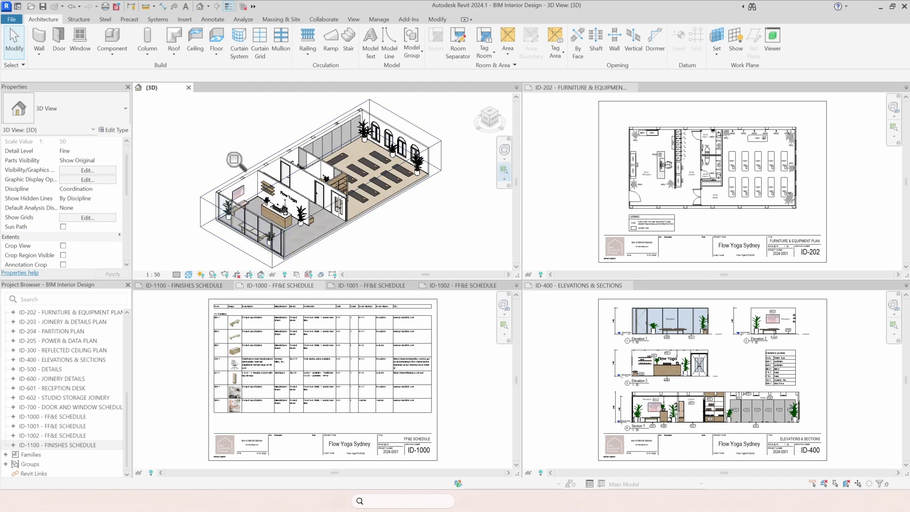
drag(212, 162, 252, 218)
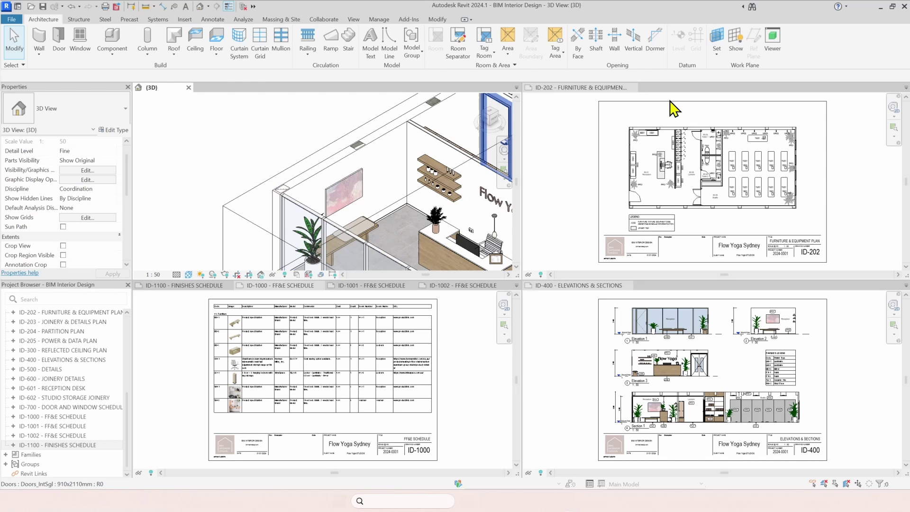
Zoom the furniture plan in on the BE01, CS01 and PP01 tags.
click(652, 125)
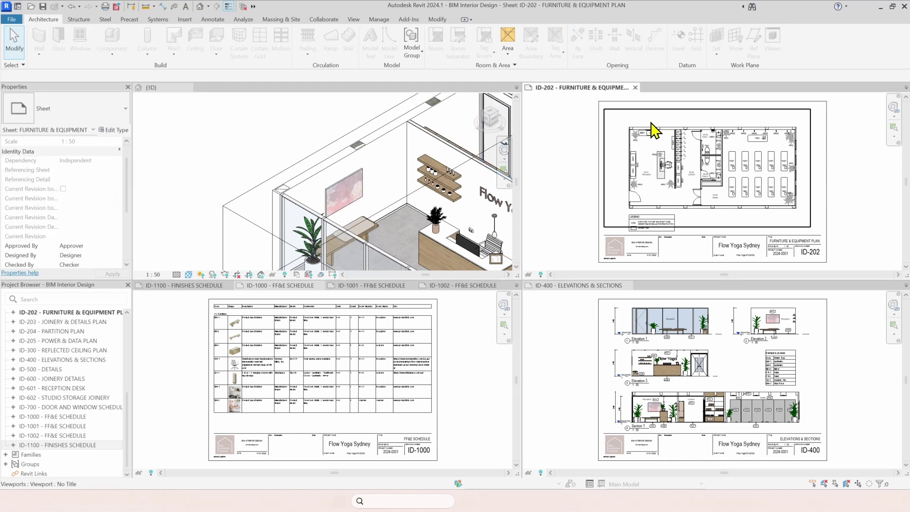
key(z)
key(r)
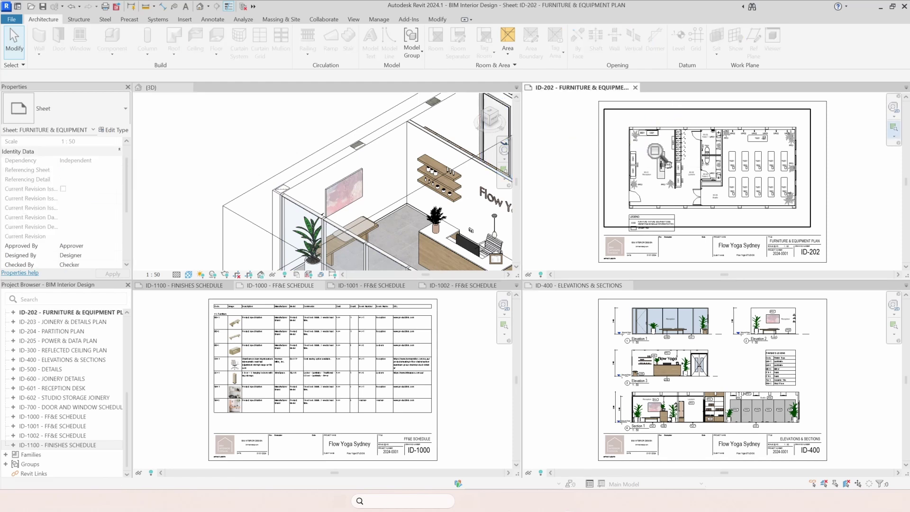
drag(626, 119, 669, 146)
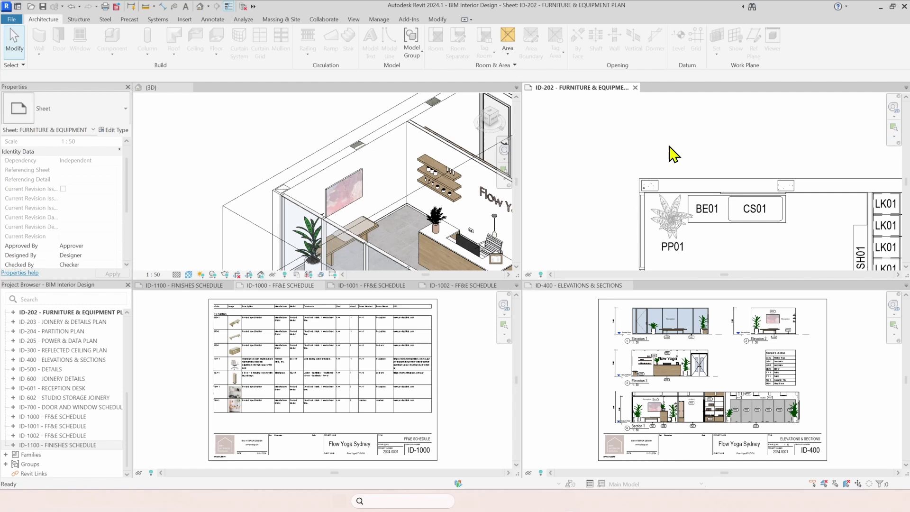
Zoom the FF&E schedule sheet in so its top rows are readable.
click(174, 358)
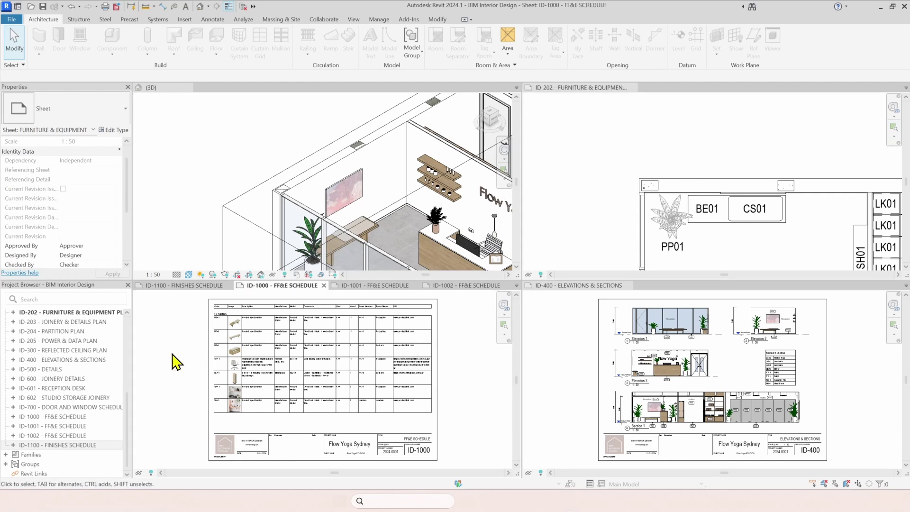
key(r)
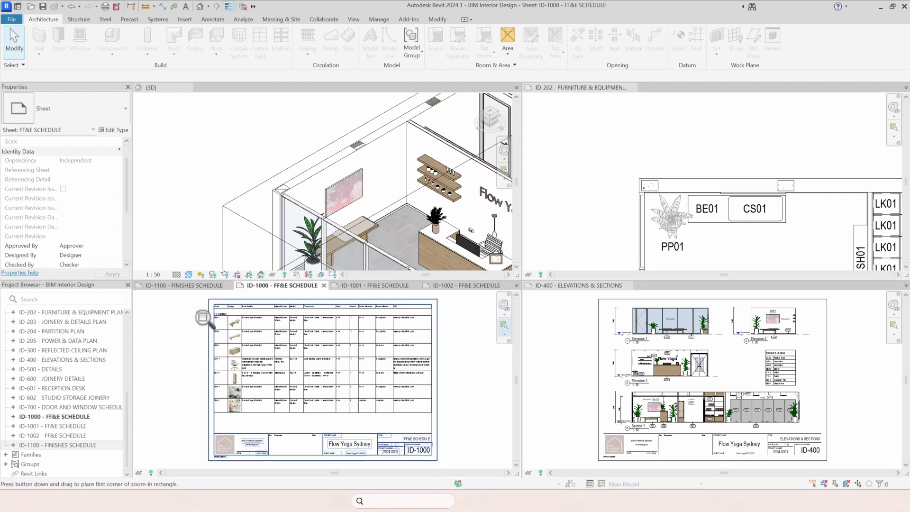
drag(192, 300, 444, 346)
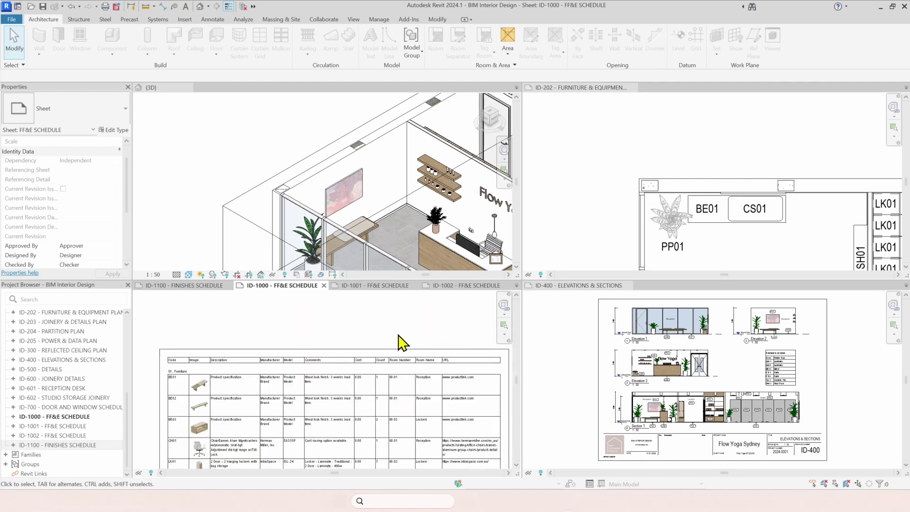
middle_drag(399, 341, 420, 308)
scroll(374, 356, up, 2)
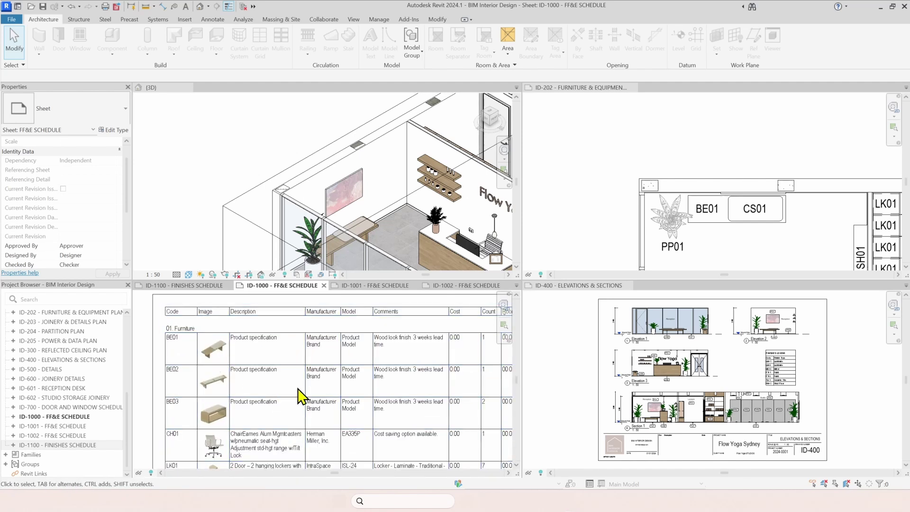
middle_drag(301, 397, 308, 417)
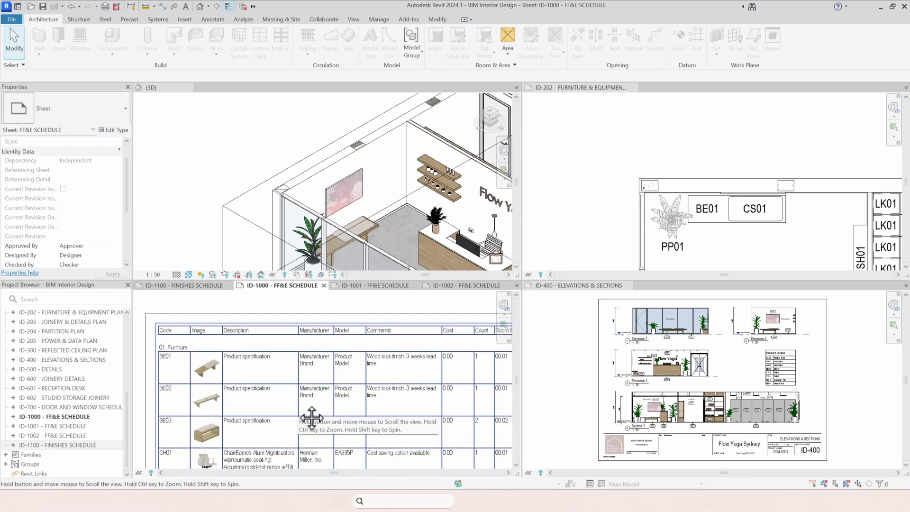
Zoom the elevations and sections sheet in on Elevation 2.
click(586, 327)
key(z)
key(r)
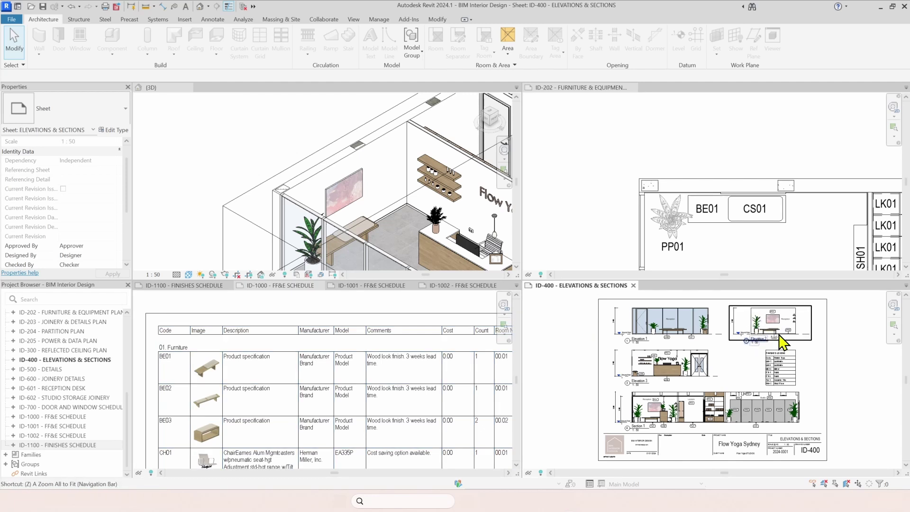
drag(717, 294, 822, 351)
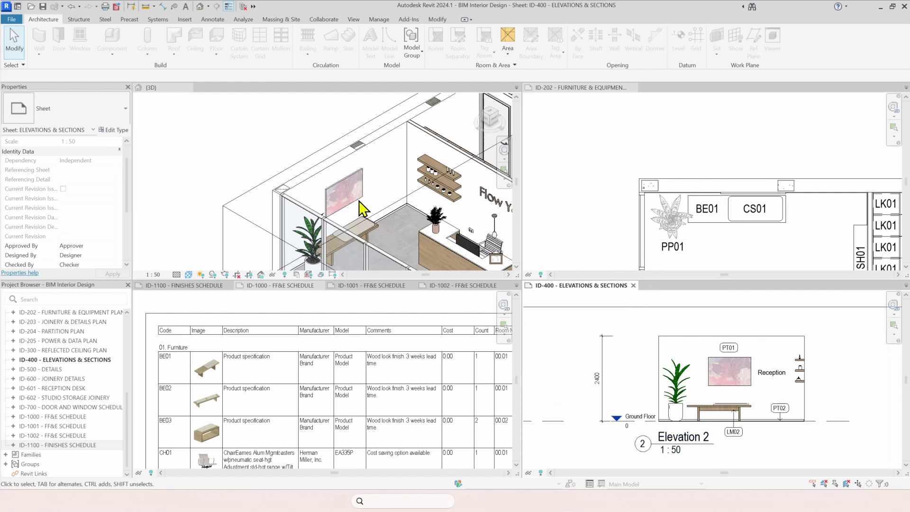
Activate the furniture plan viewport on the ID-202 sheet to reach its tags.
click(801, 241)
click(716, 233)
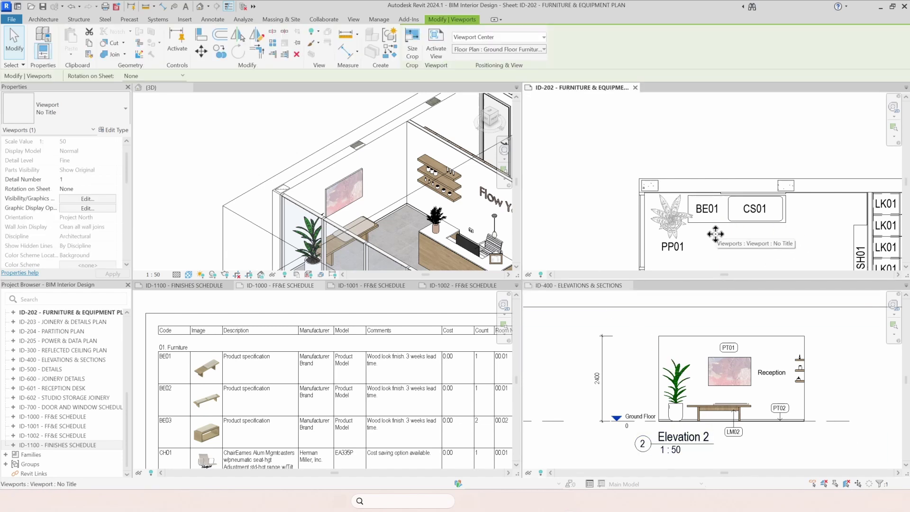
double_click(718, 233)
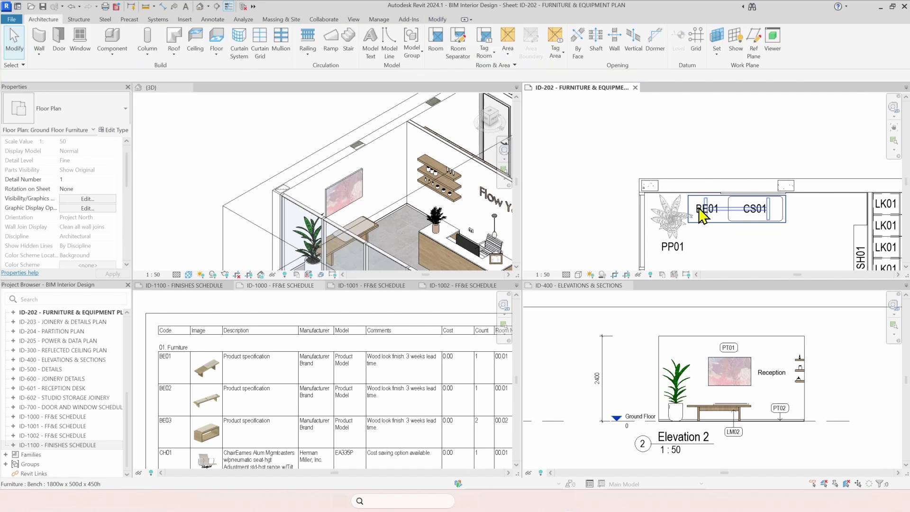
Change the bench tag to read BE01, accepting the type-parameter warning.
click(706, 211)
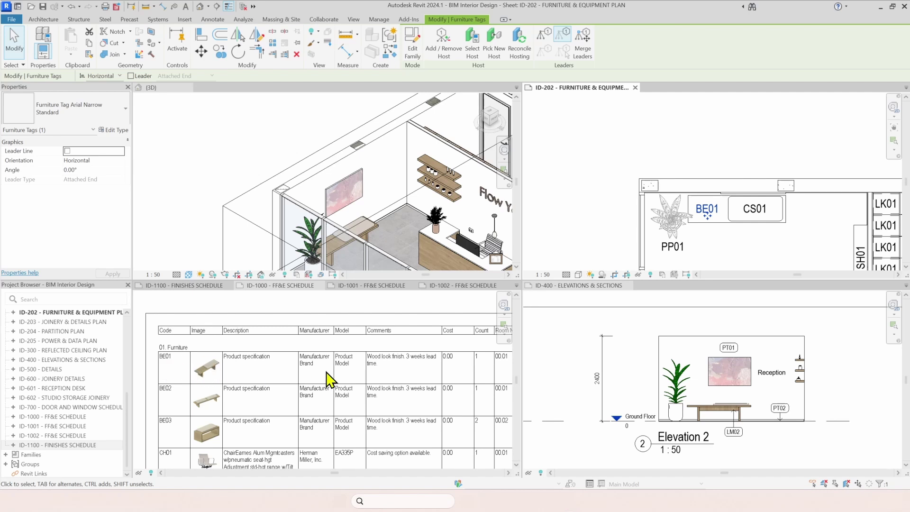
click(707, 210)
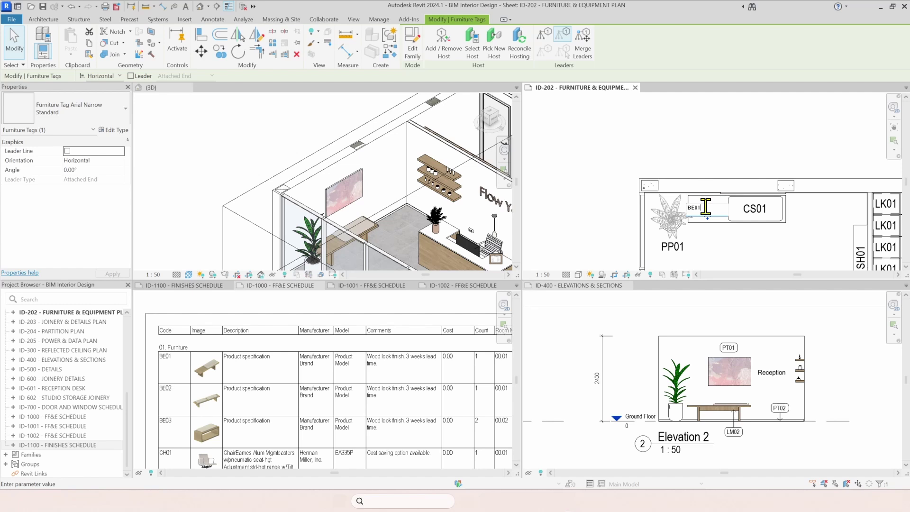
text(1)
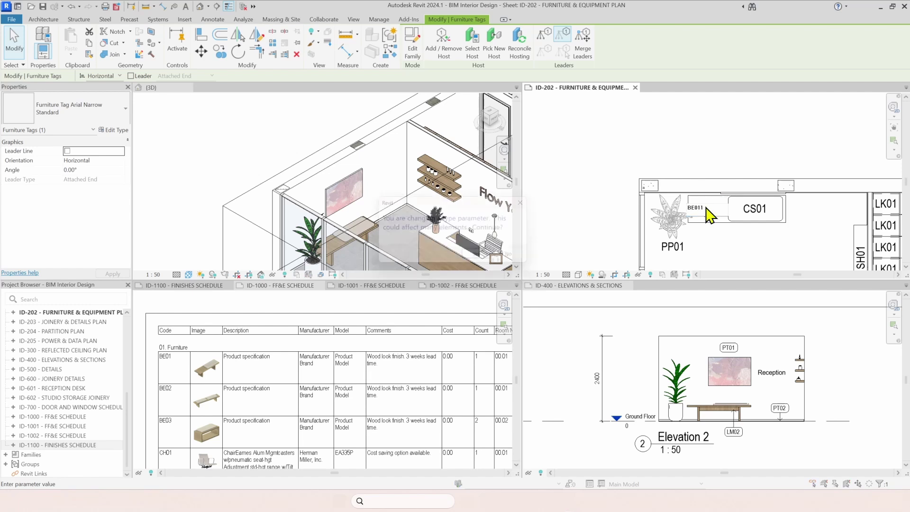
key(Return)
click(477, 259)
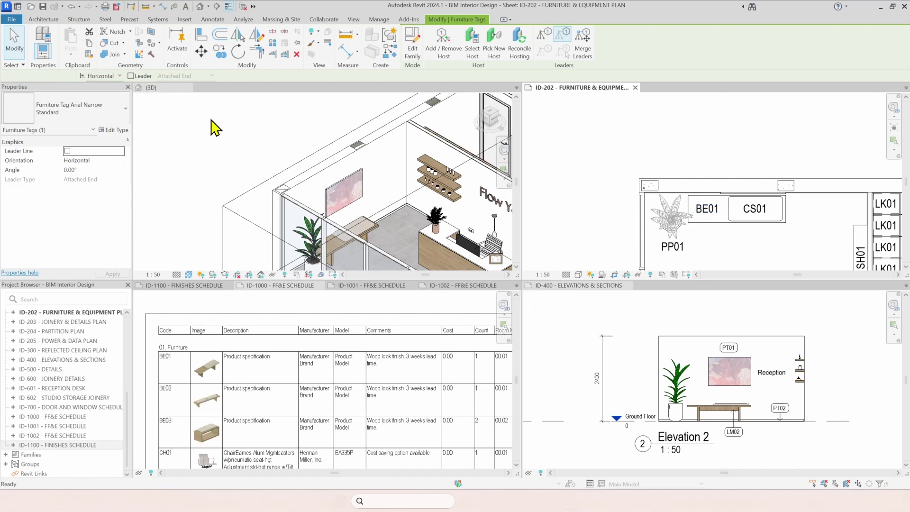
Try moving bench BE01 further right, then undo the move.
click(721, 232)
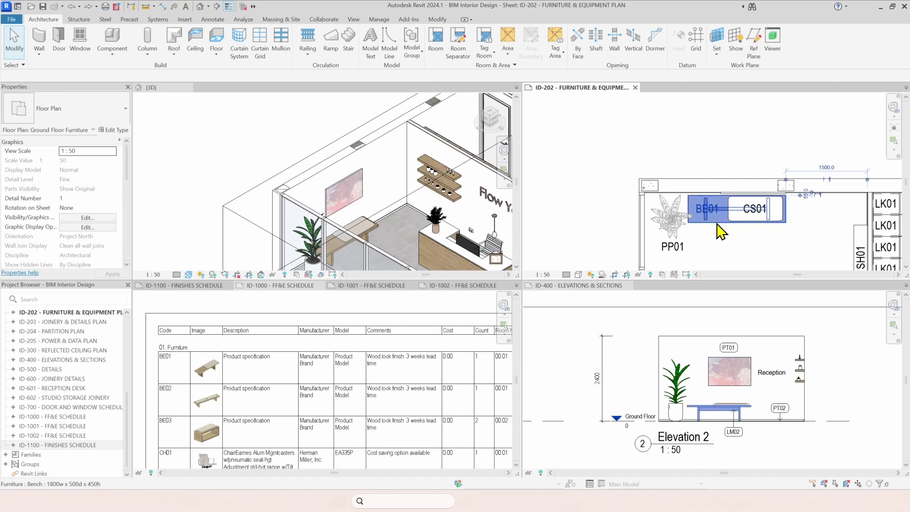
key(v)
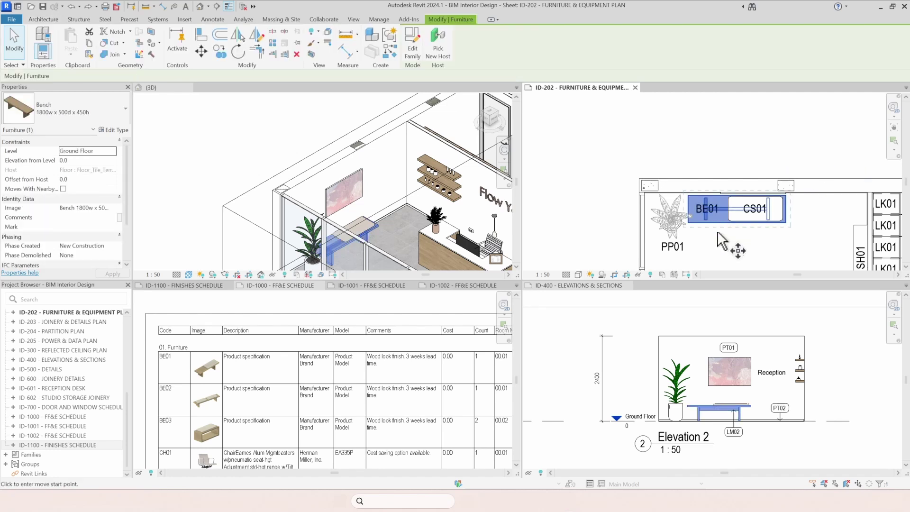
click(721, 249)
click(741, 250)
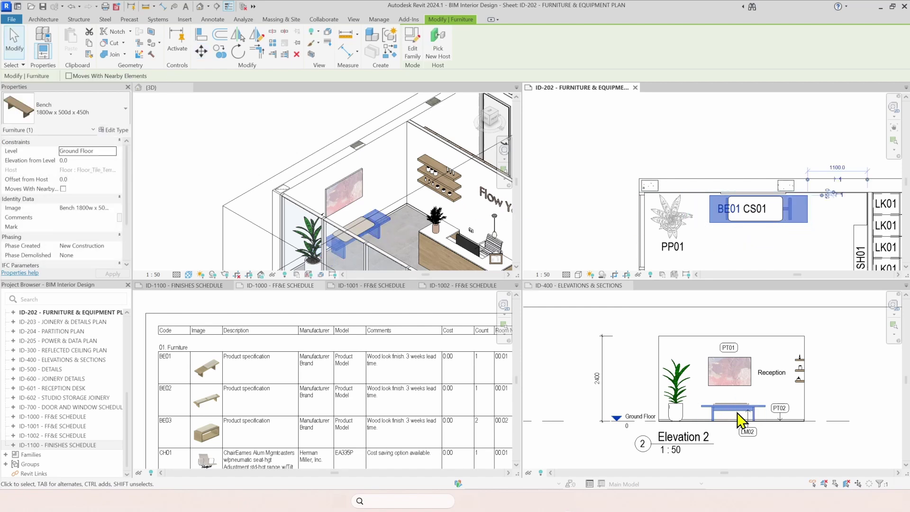
click(72, 8)
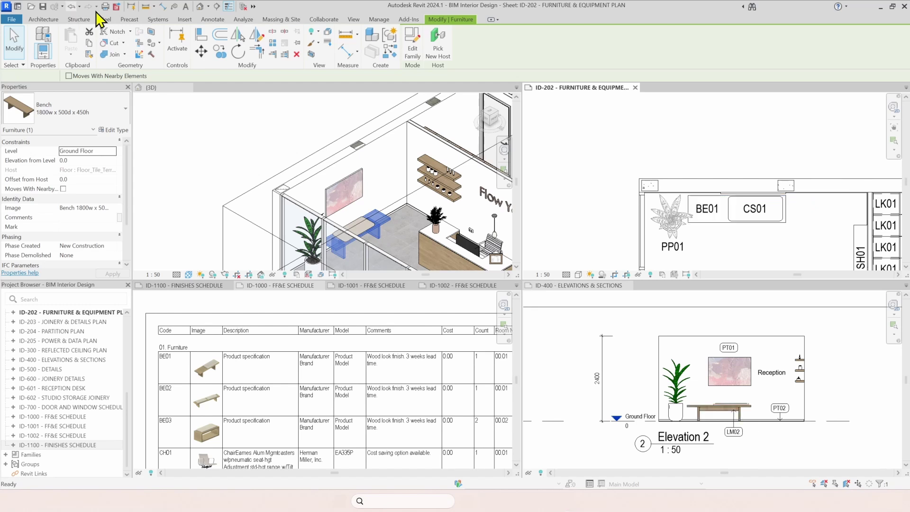
Copy bench BE01 with CO to a new spot right of CS01.
click(717, 232)
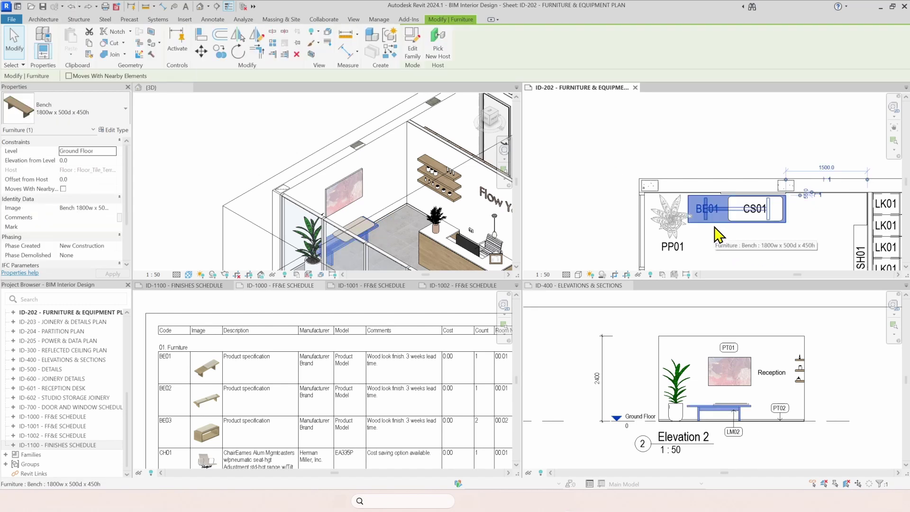
key(c)
key(o)
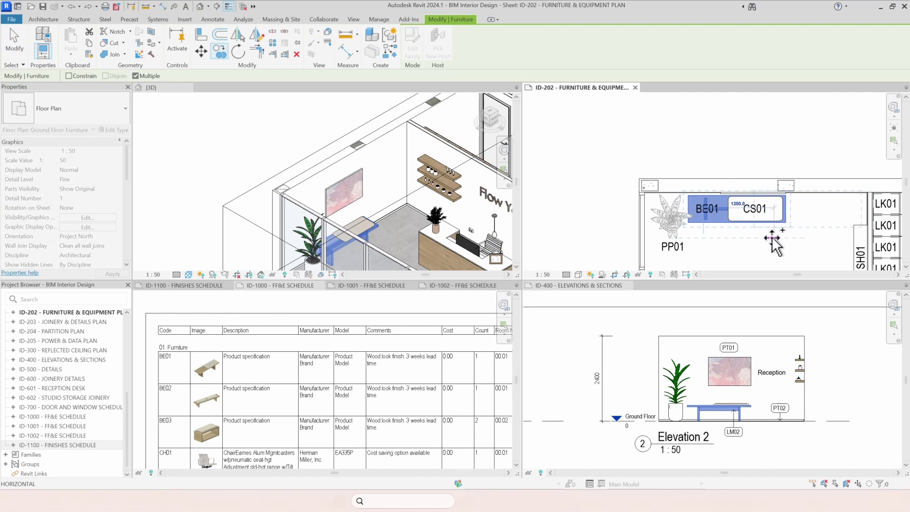
click(782, 240)
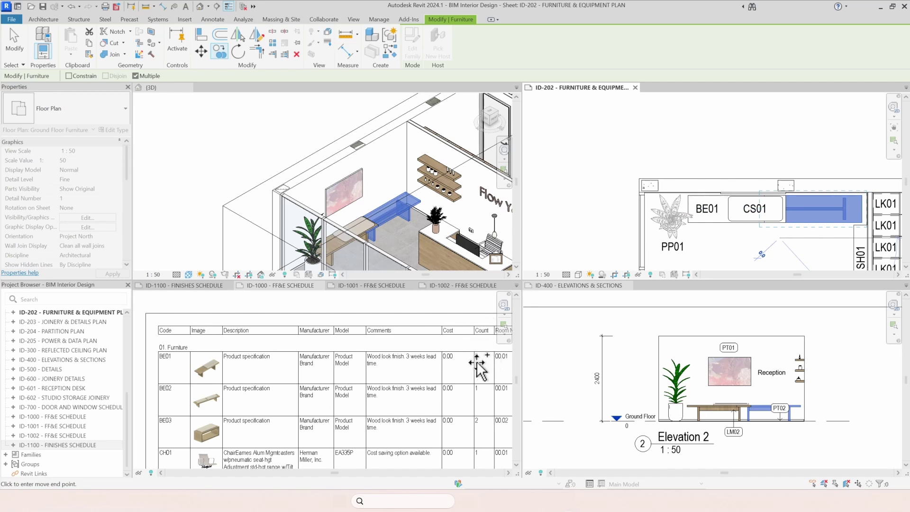
key(Escape)
key(Escape)
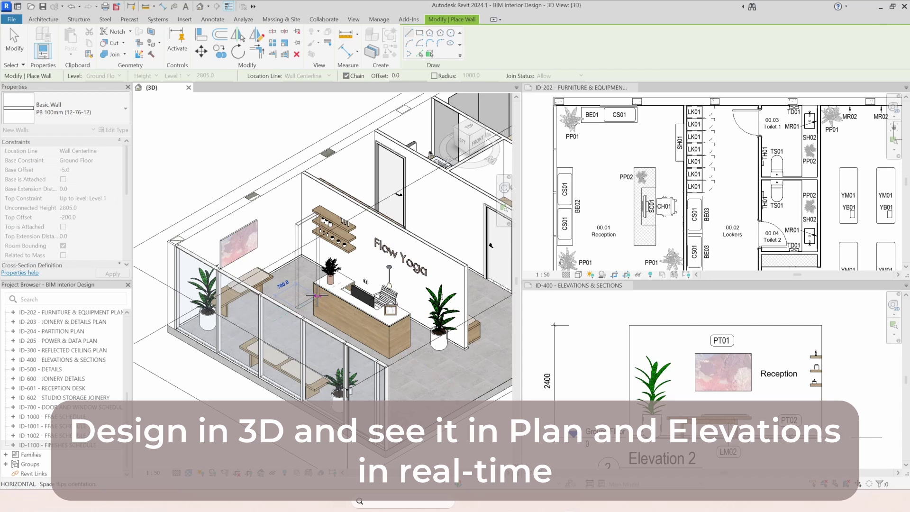
Finish the partition wall near the reception desk and select the new wall.
click(351, 280)
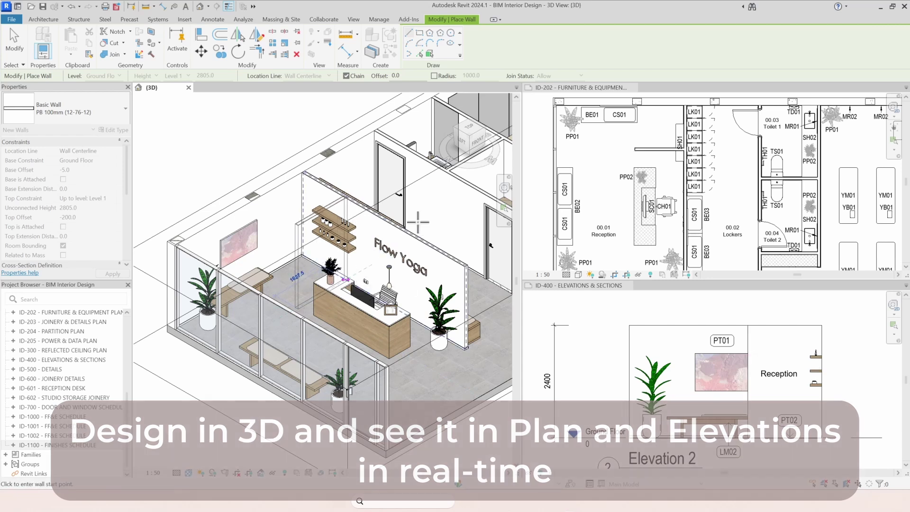
key(Escape)
key(Escape)
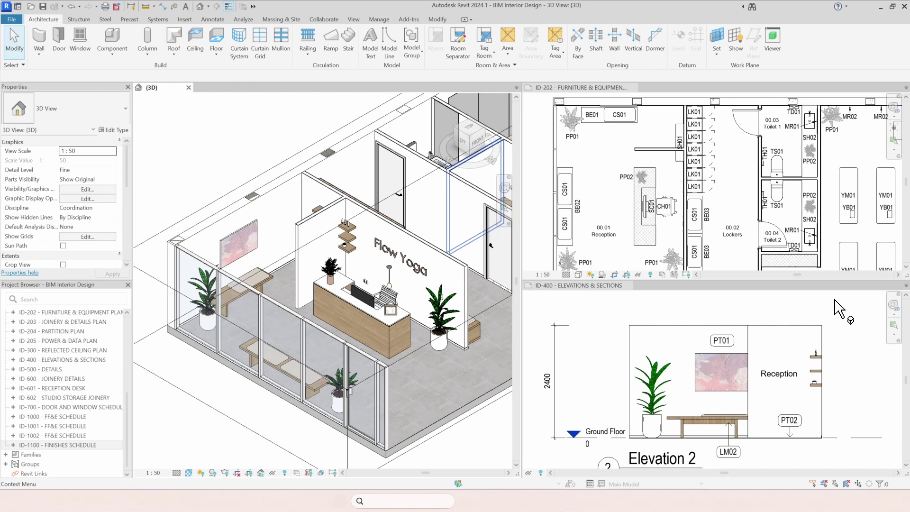
click(301, 233)
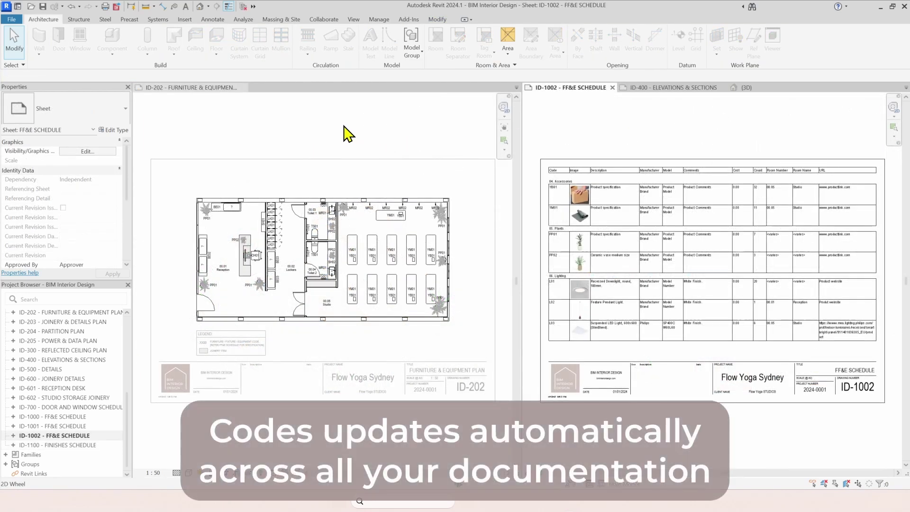
Zoom into the furniture plan and make it active to find the unlabelled cushion tag on BE01.
scroll(199, 207, up, 6)
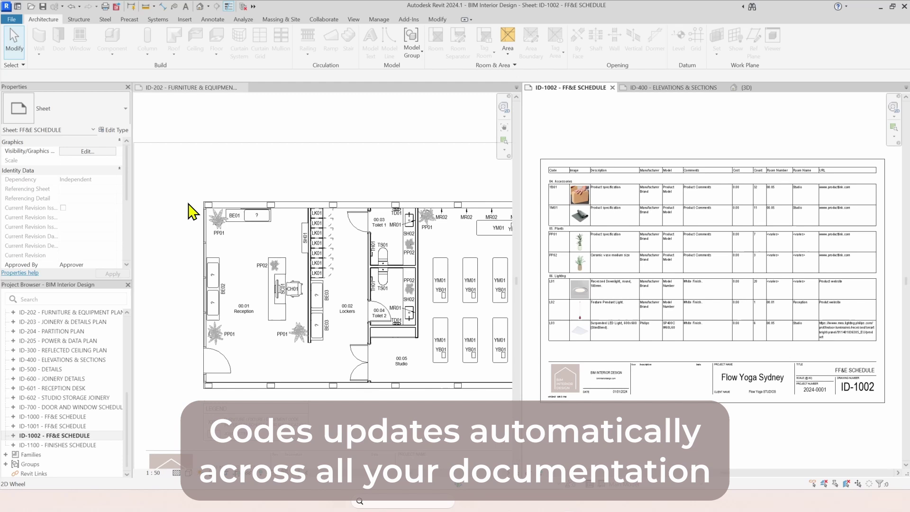
scroll(268, 258, up, 2)
click(311, 198)
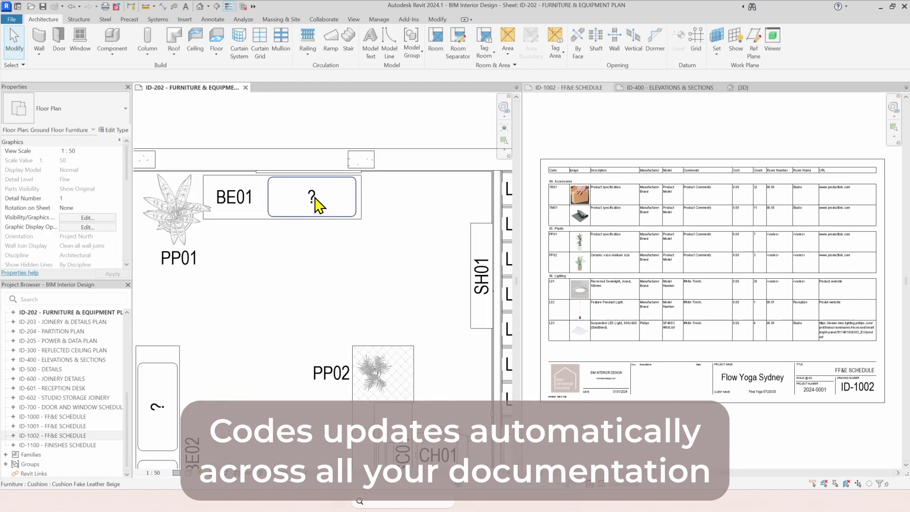
click(312, 198)
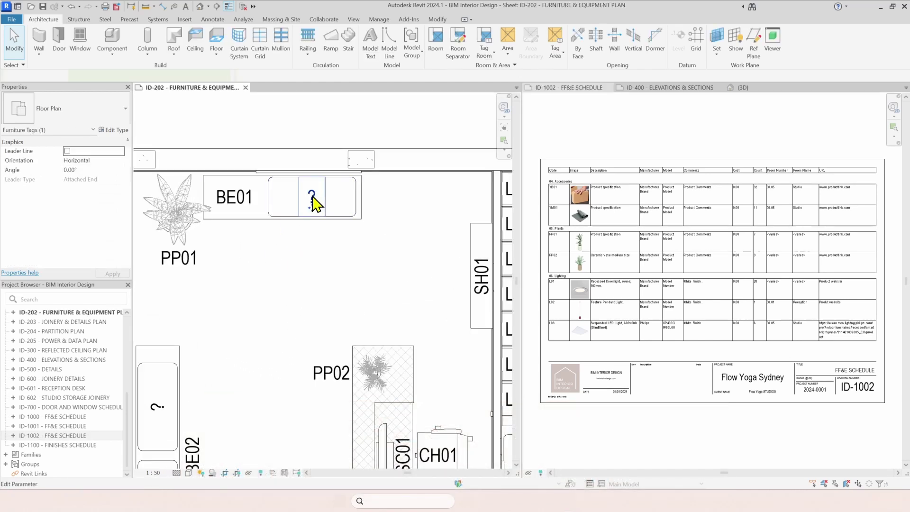
click(401, 247)
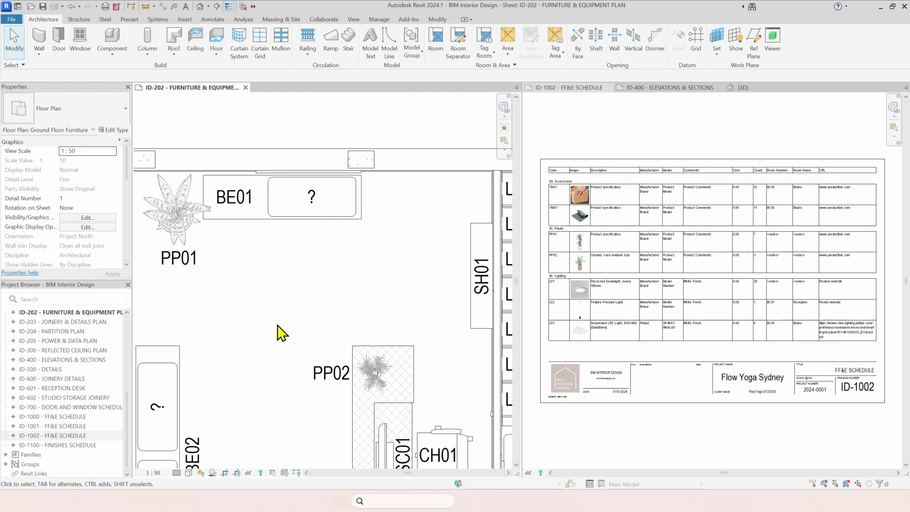
scroll(277, 328, down, 3)
scroll(276, 303, up, 4)
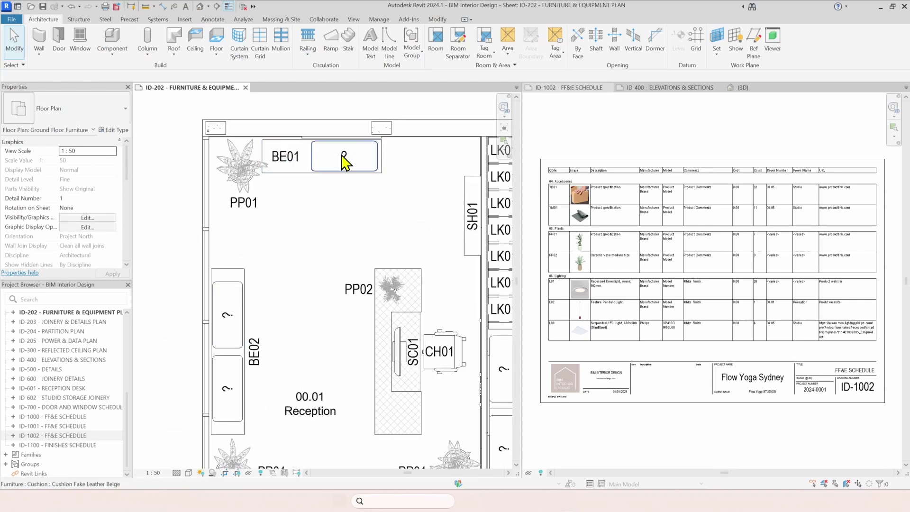
scroll(348, 167, up, 4)
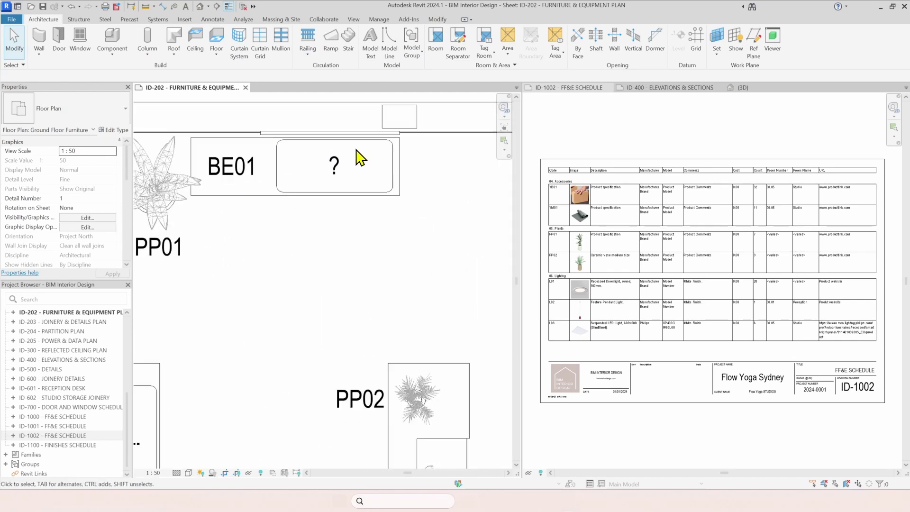
Label the cushion tag CS01 and accept the type-parameter change.
double_click(338, 175)
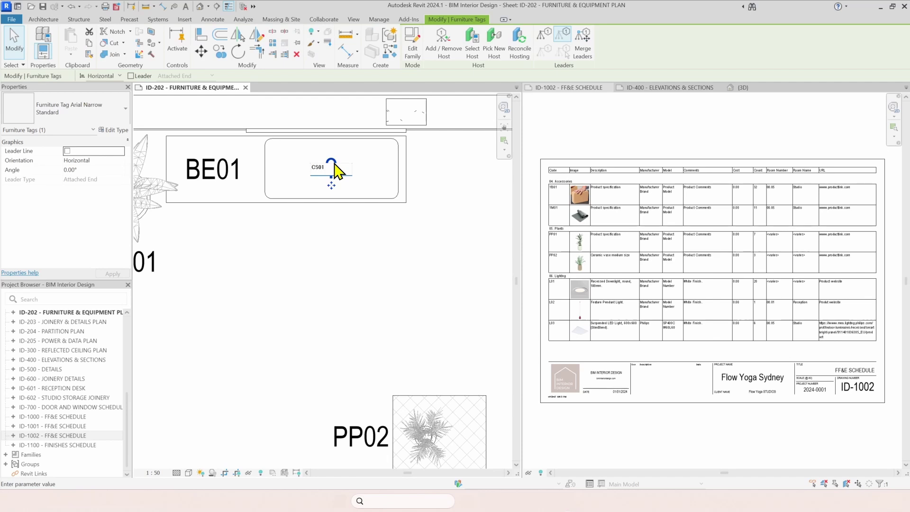
key(Return)
click(469, 257)
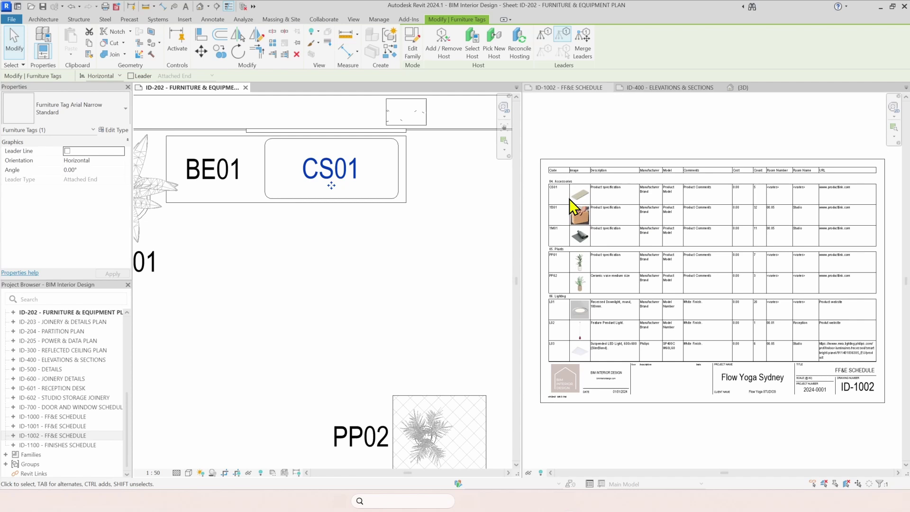
scroll(550, 185, up, 3)
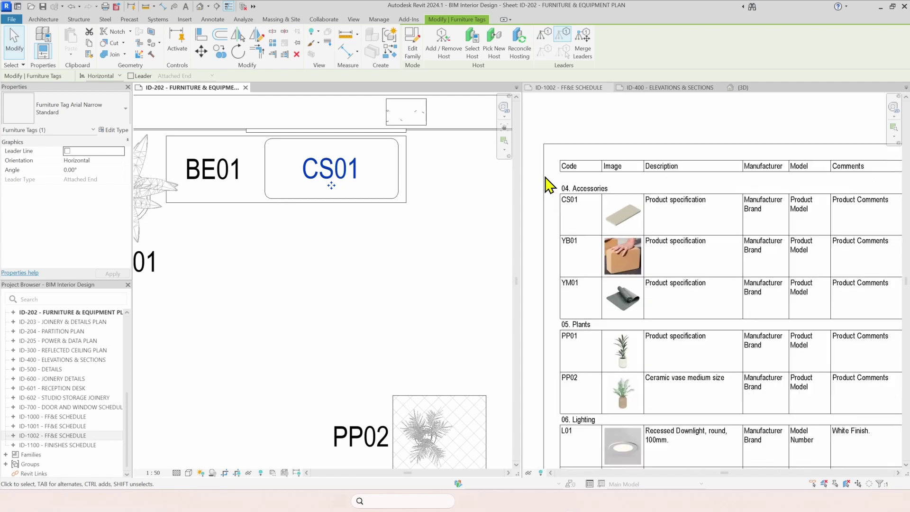
scroll(550, 185, up, 2)
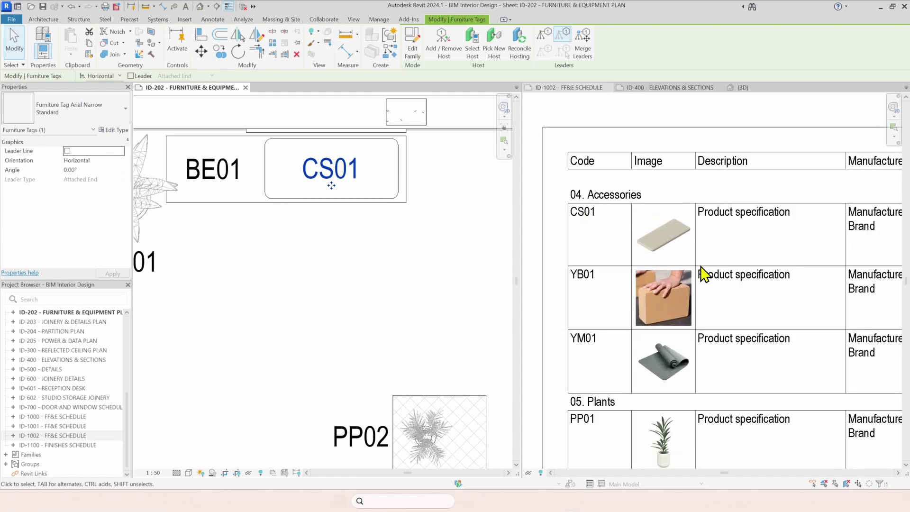
scroll(725, 220, down, 5)
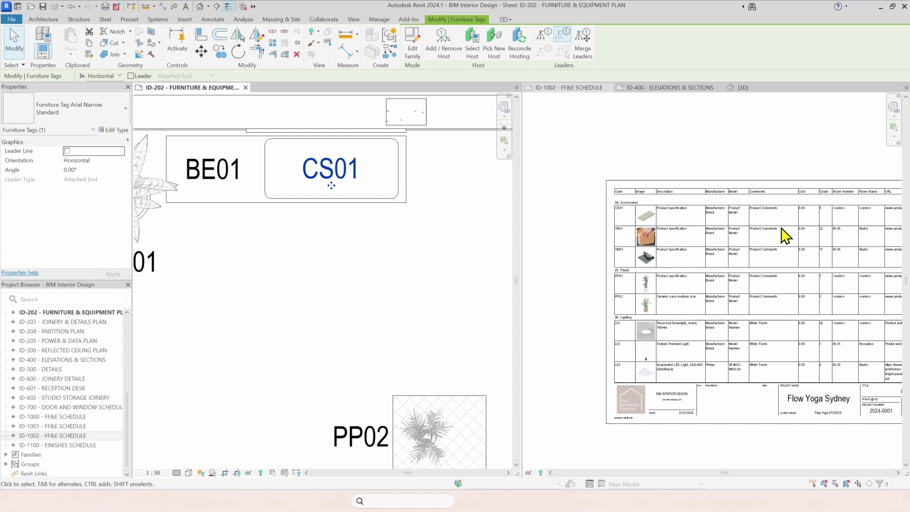
scroll(781, 234, up, 2)
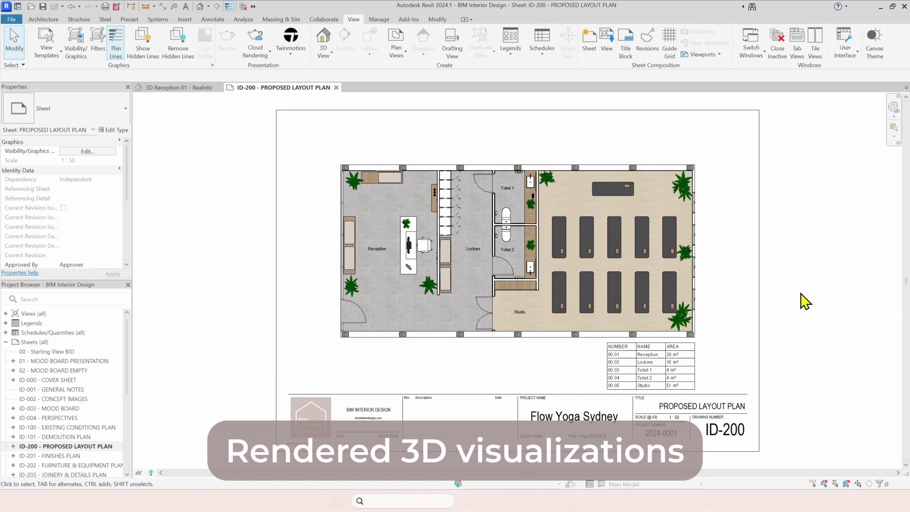
Create a camera view aimed from the plan's lower-left toward the reception.
click(326, 185)
key(Escape)
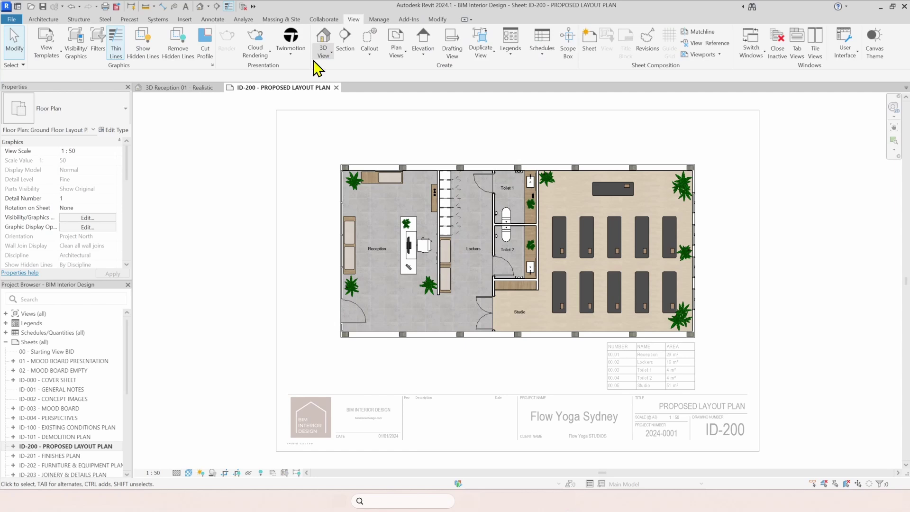
click(326, 55)
click(340, 89)
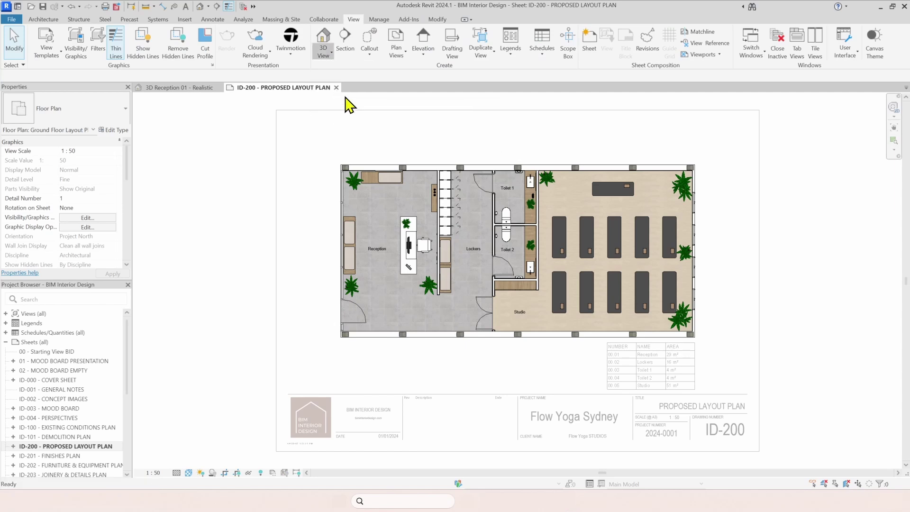
click(346, 328)
click(441, 166)
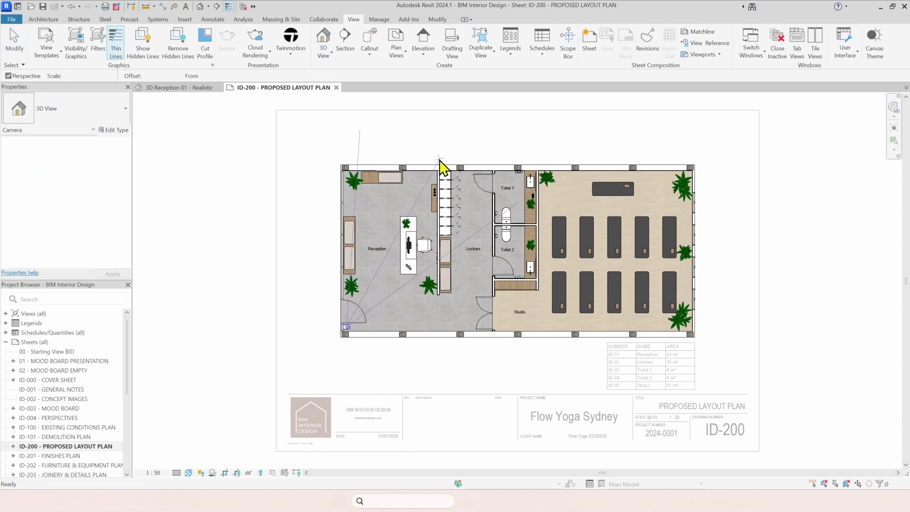
Extend the camera crop downward, right and left to show the whole reception and bench.
scroll(502, 179, down, 3)
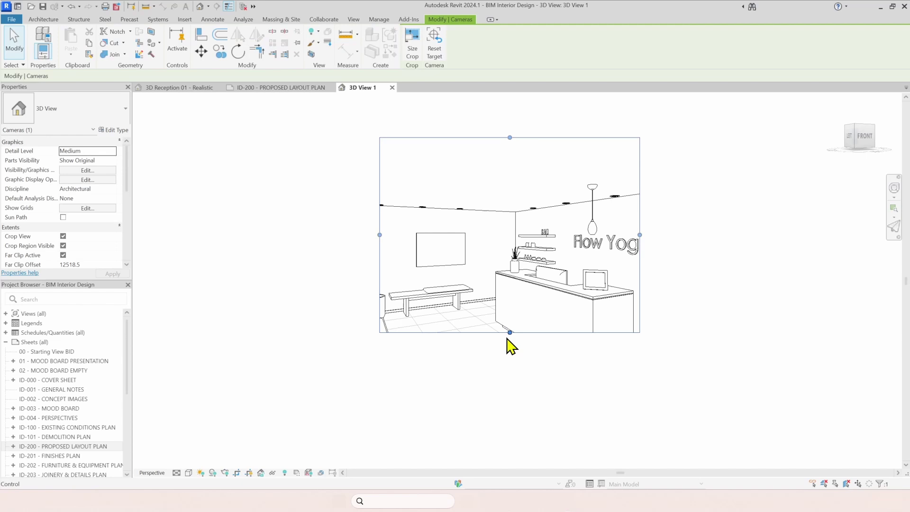
drag(509, 334, 510, 436)
drag(640, 288, 796, 287)
drag(380, 287, 228, 288)
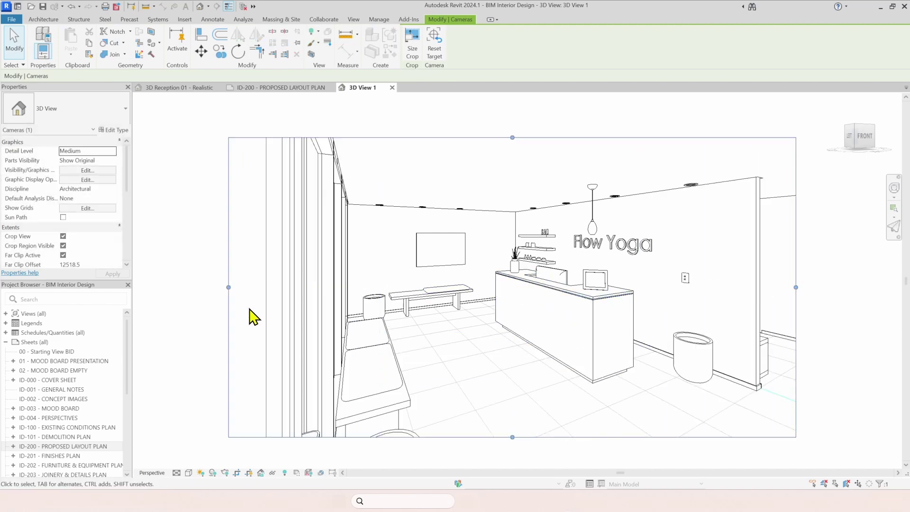
scroll(90, 235, down, 5)
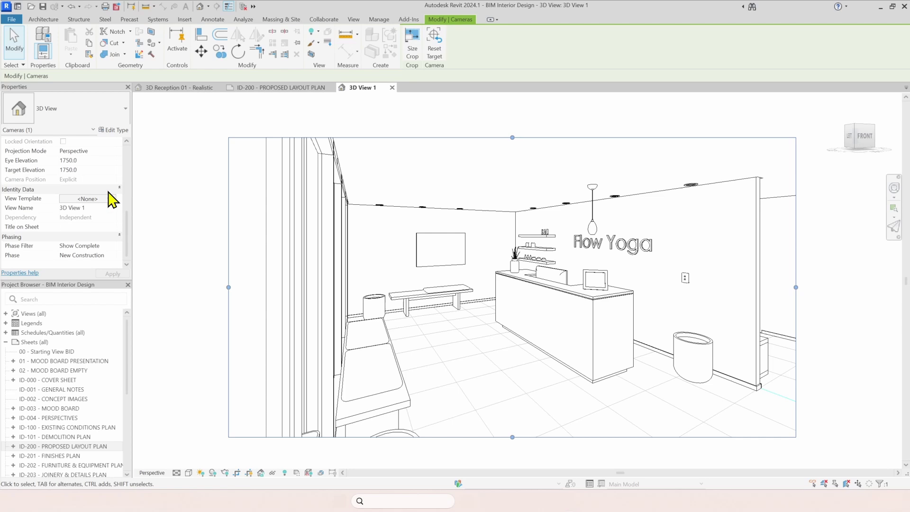
Apply the ID-004 - Perspectives Realistic view template to the camera view.
click(108, 200)
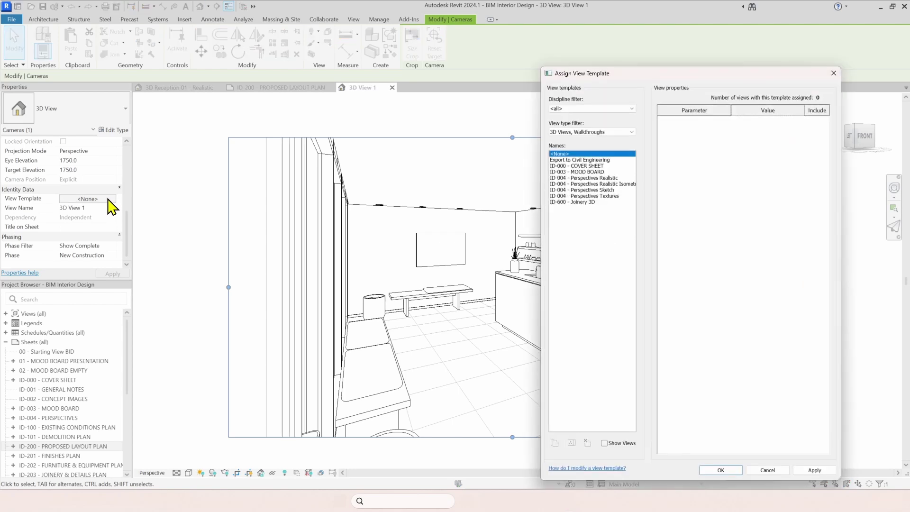
click(574, 178)
click(730, 471)
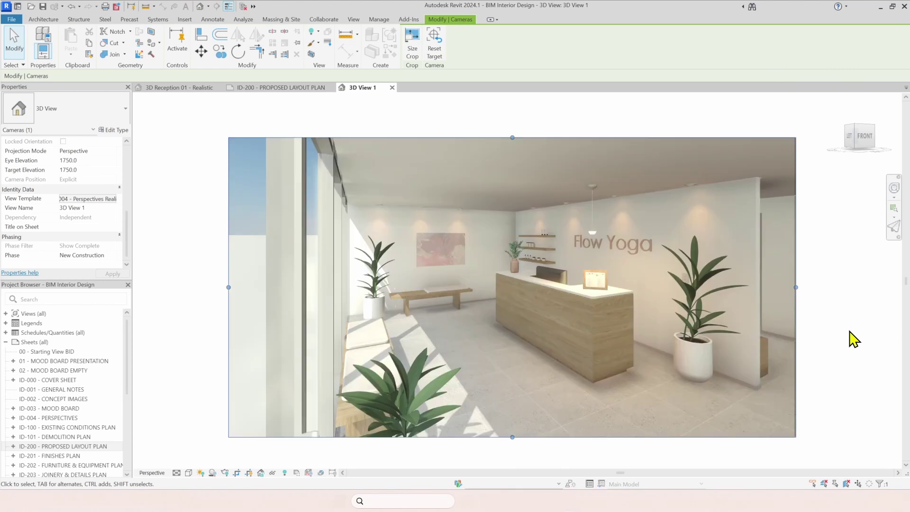
click(850, 331)
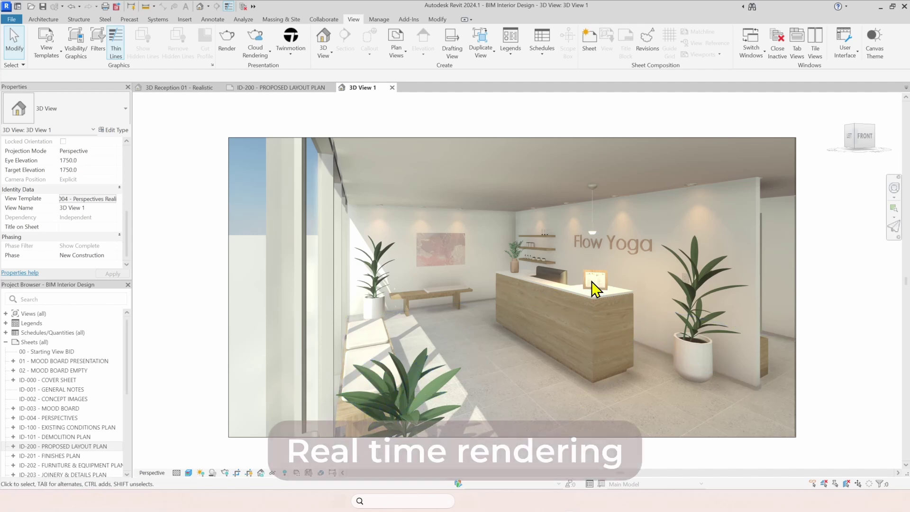
Select the right-hand potted plant group and orbit in closer to the desk.
click(686, 299)
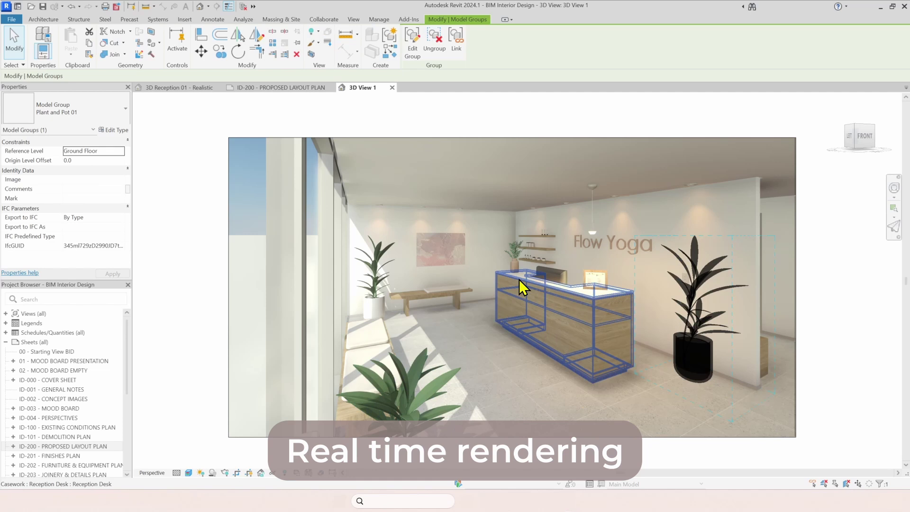
shift+middle_drag(573, 308, 598, 332)
scroll(588, 284, down, 3)
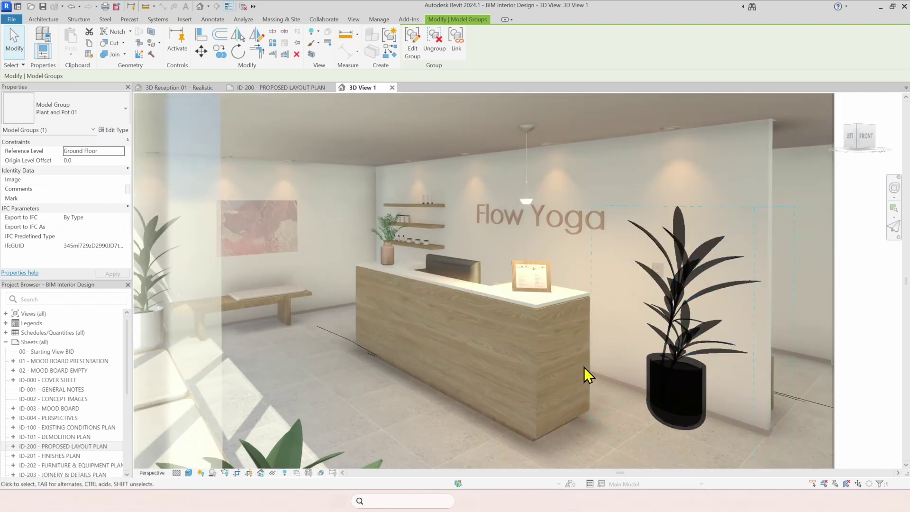
Copy the vase and plant from the reception desk to a new position.
click(387, 253)
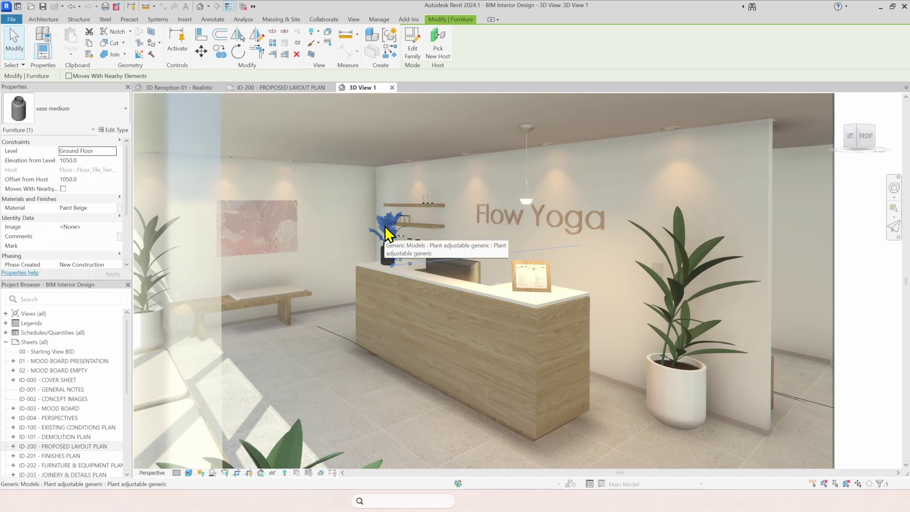
ctrl+click(385, 226)
key(c)
key(o)
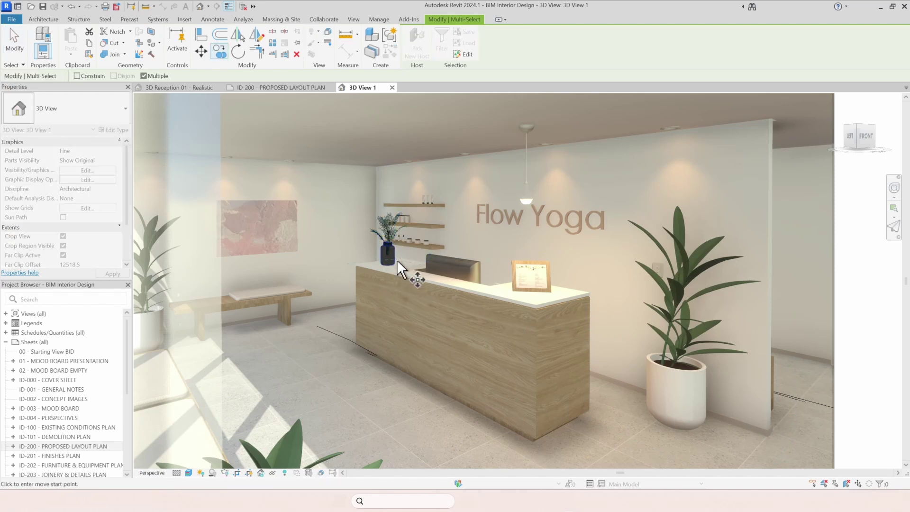
click(396, 260)
click(519, 171)
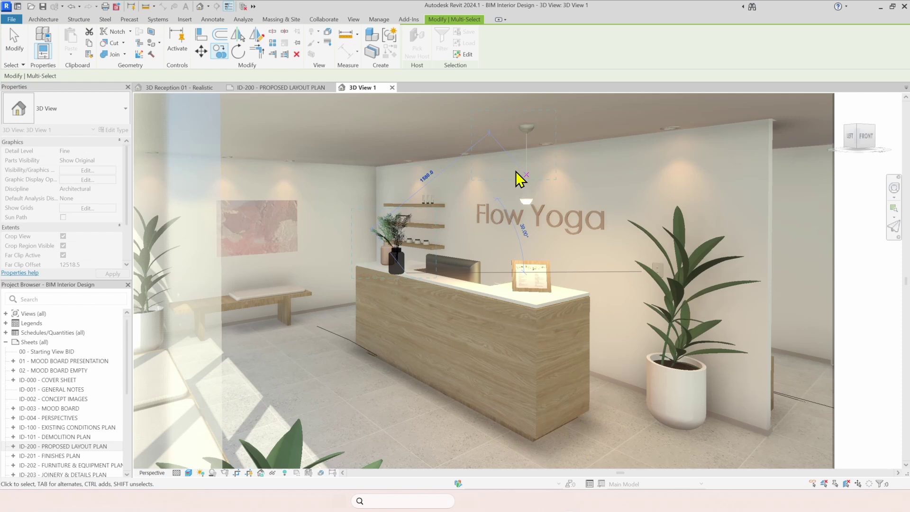
key(Escape)
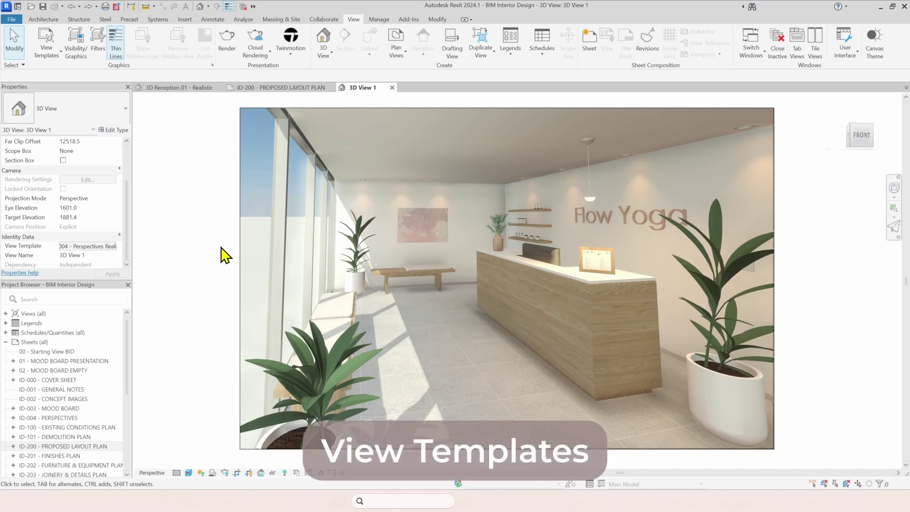
Switch 3D View 1's view template to ID-004 - Perspectives Textures.
click(93, 247)
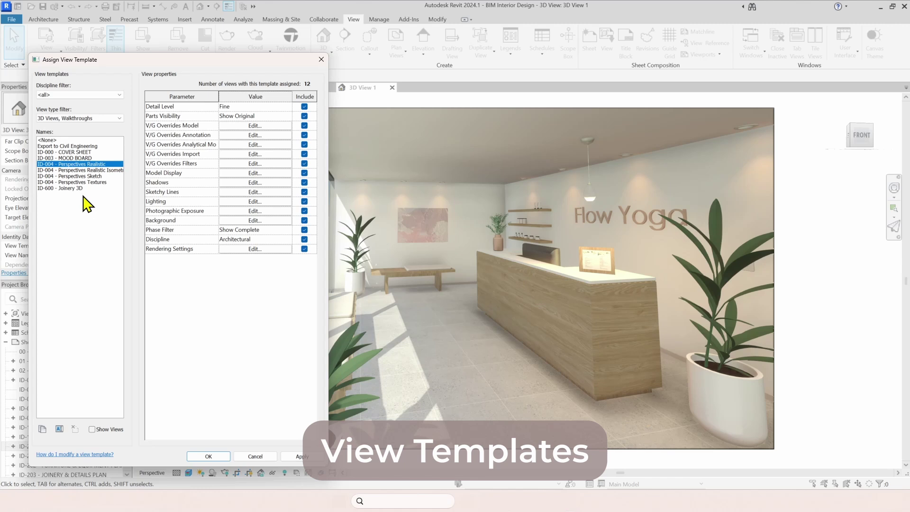
click(88, 182)
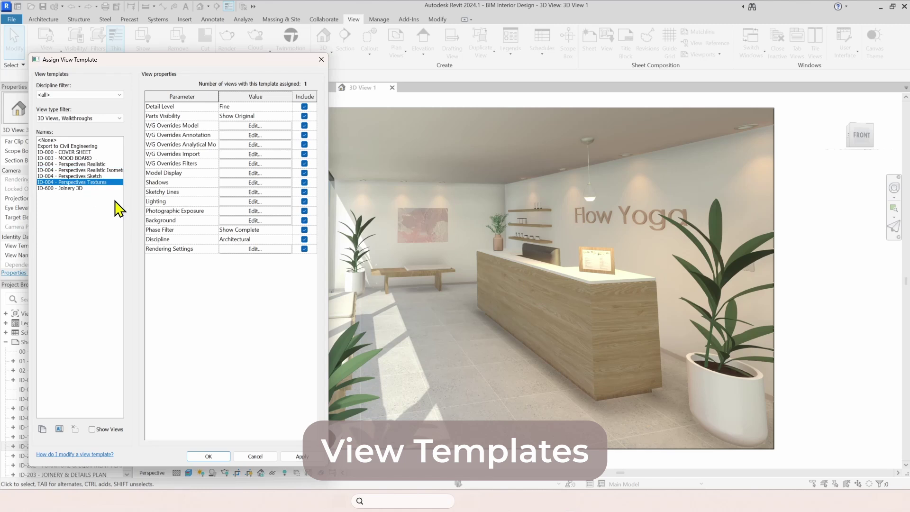
click(217, 457)
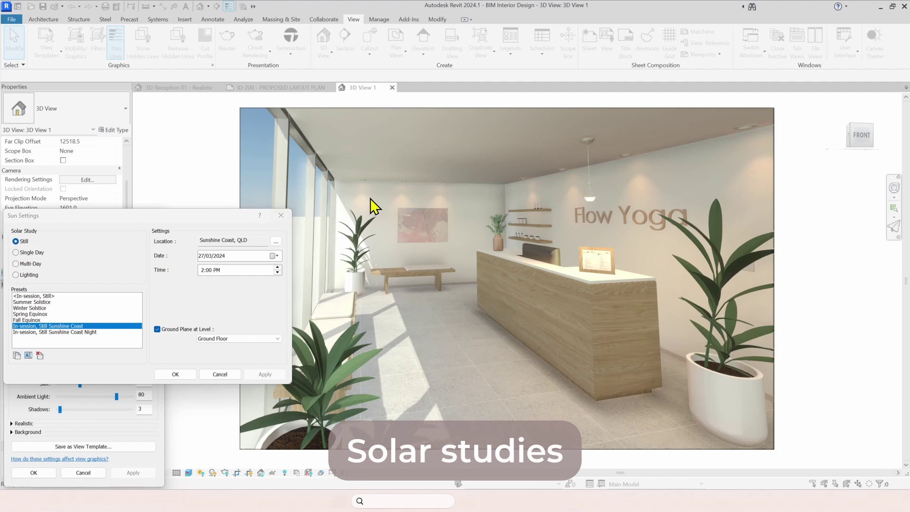
Preview the Sunshine Coast Night preset, then apply Still Sunshine Coast at 4:00 PM.
click(34, 332)
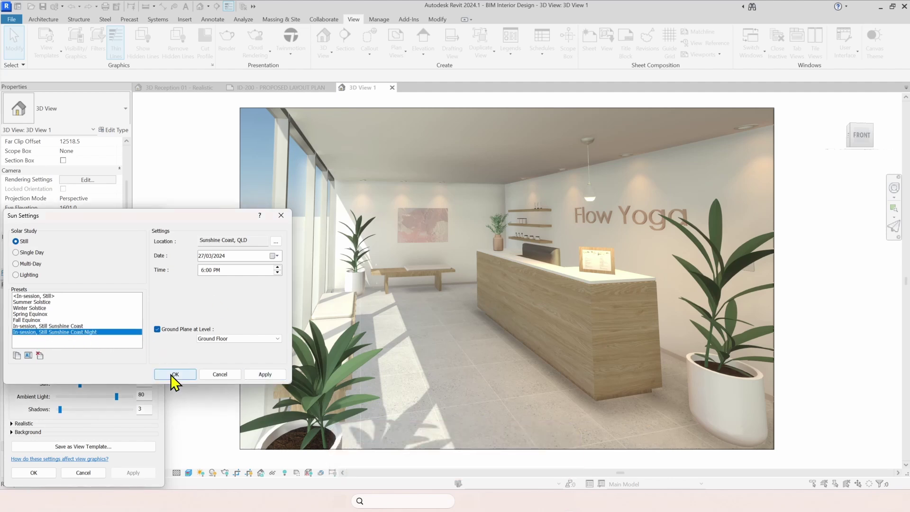
click(270, 376)
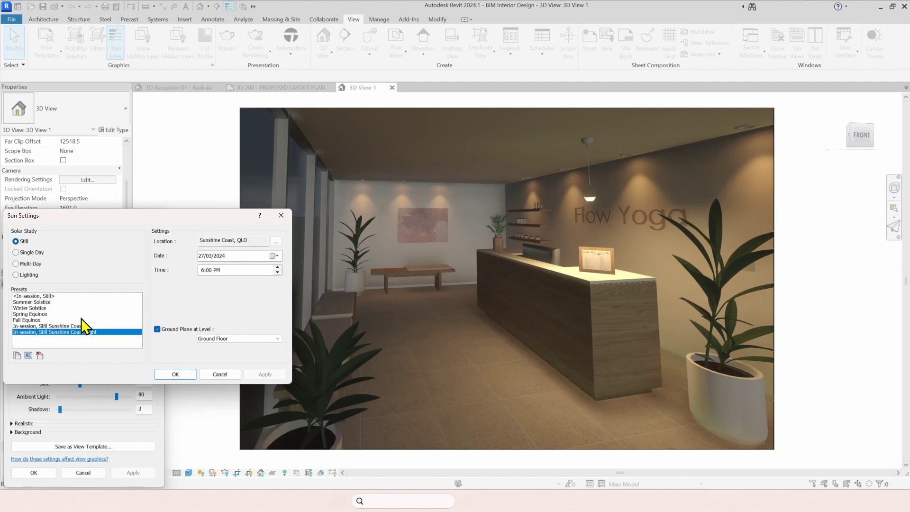
click(83, 326)
click(278, 376)
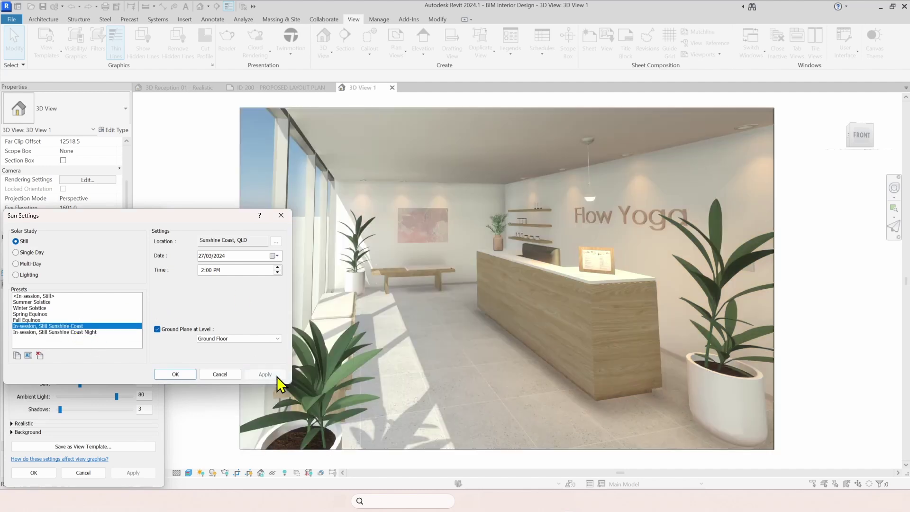
click(216, 271)
click(274, 376)
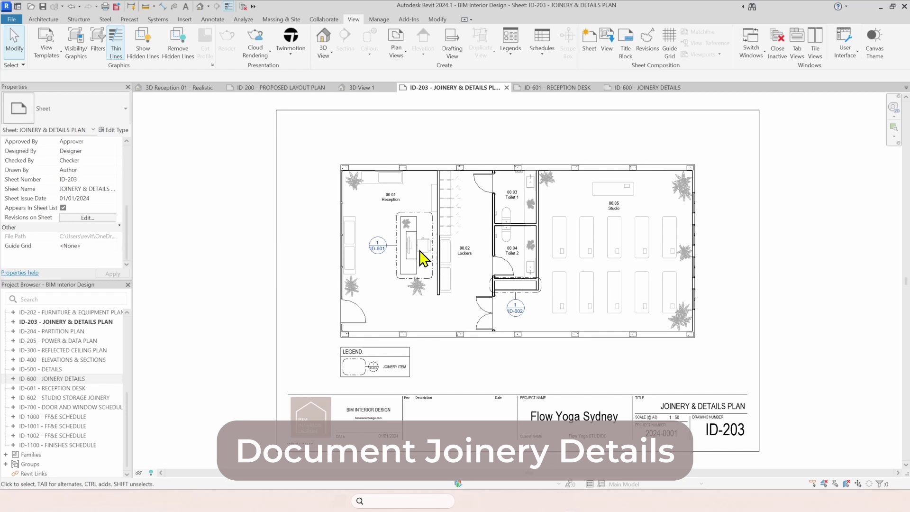
Zoom to the reception desk callout on ID-203 and briefly activate the plan viewport.
scroll(402, 240, up, 5)
scroll(358, 299, up, 1)
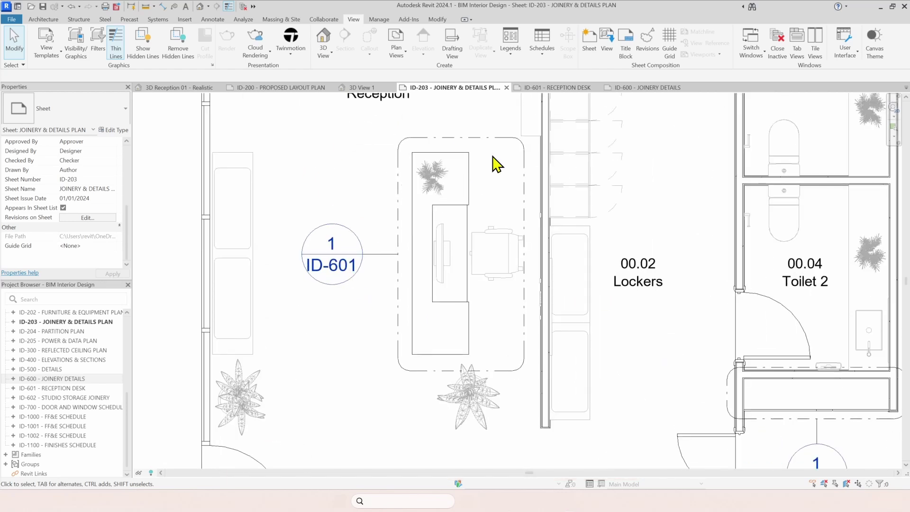
scroll(356, 256, down, 6)
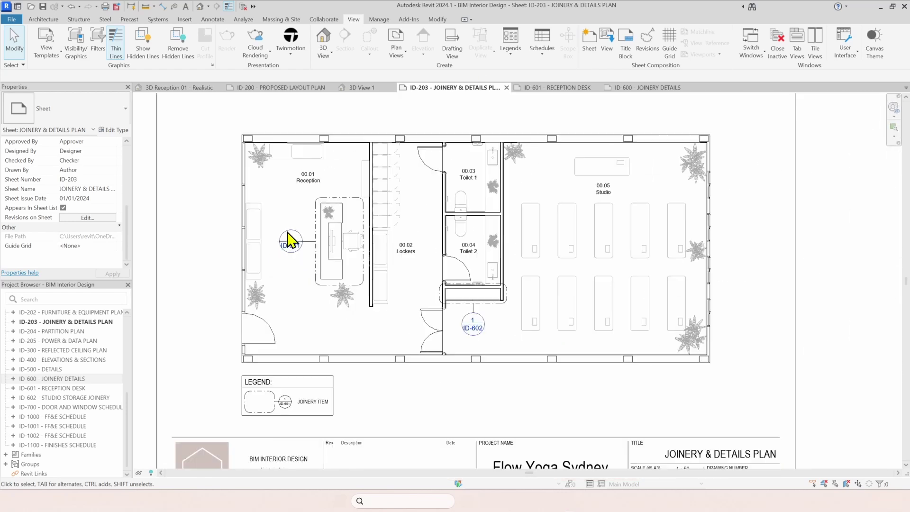
scroll(246, 273, up, 1)
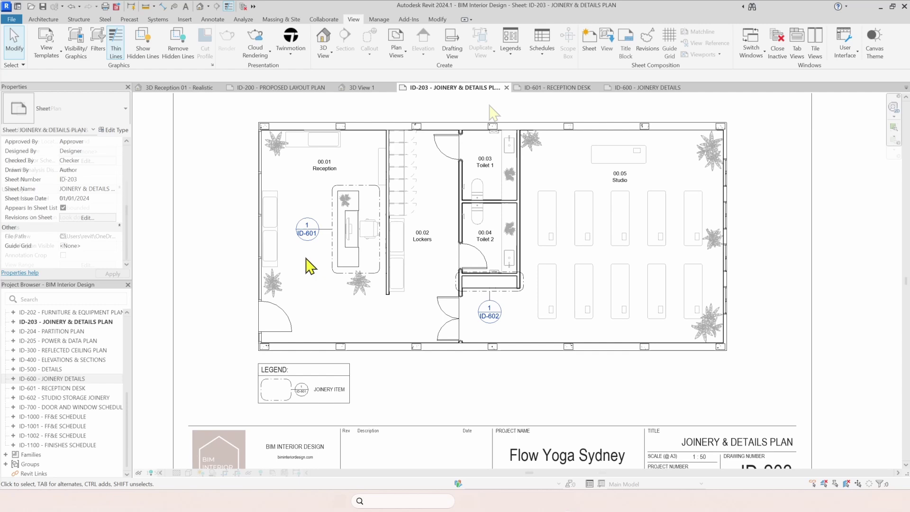
double_click(327, 258)
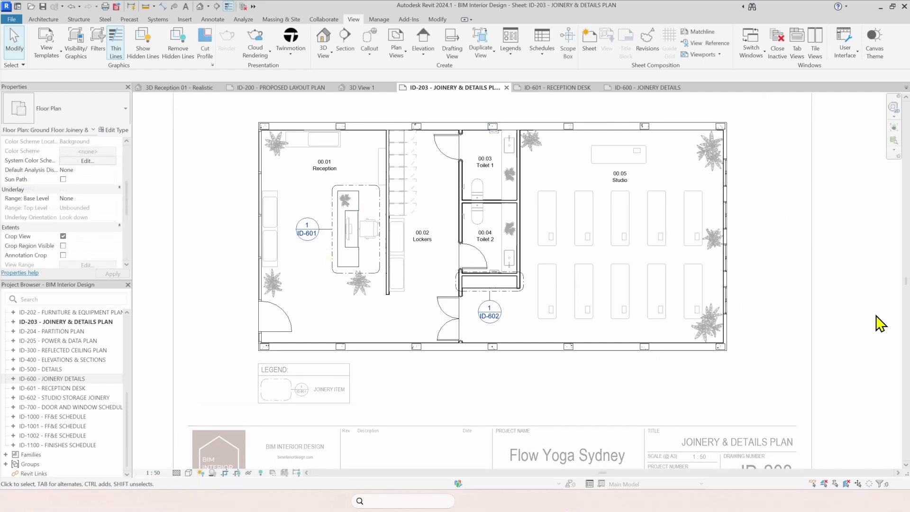
double_click(880, 324)
Frame the plan and legend, then move on to the ID-601 - RECEPTION DESK sheet.
scroll(849, 321, down, 2)
scroll(768, 301, up, 1)
middle_drag(762, 294, 758, 279)
click(563, 89)
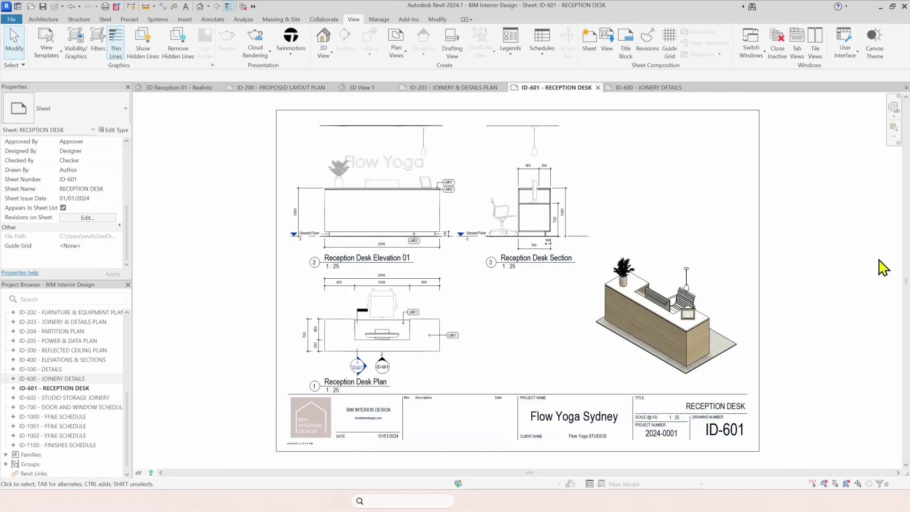
scroll(408, 143, up, 2)
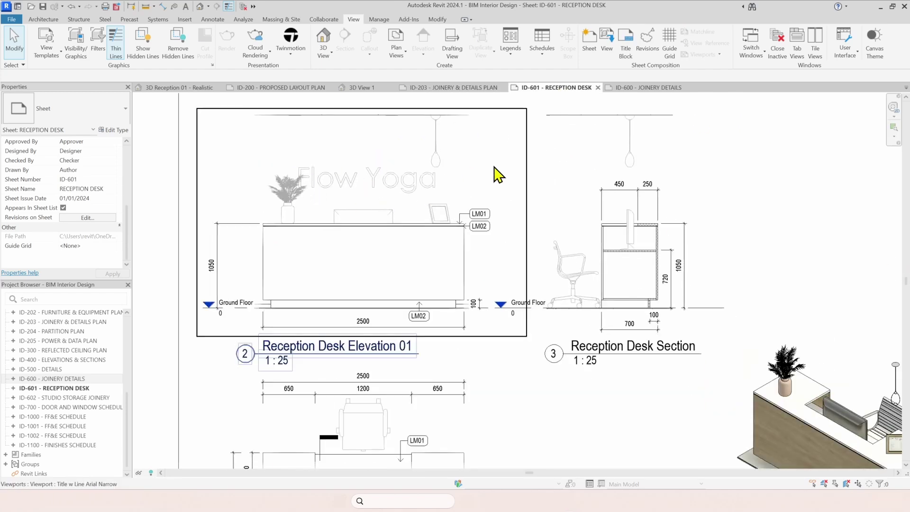
middle_drag(732, 364, 464, 204)
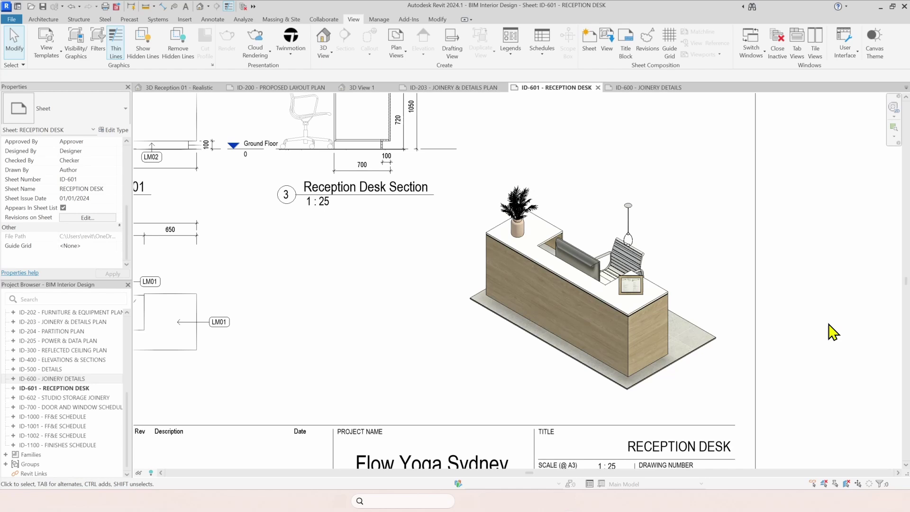
scroll(707, 331, up, 3)
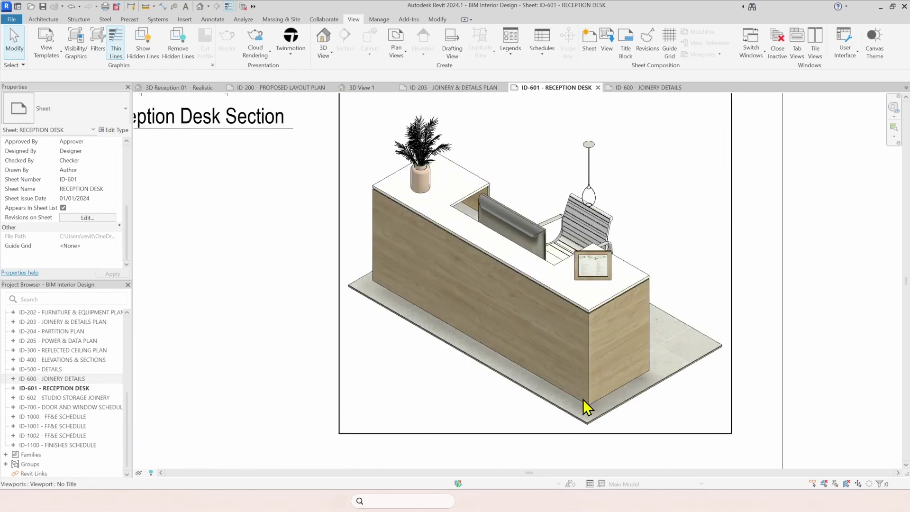
scroll(618, 290, up, 2)
scroll(702, 326, down, 6)
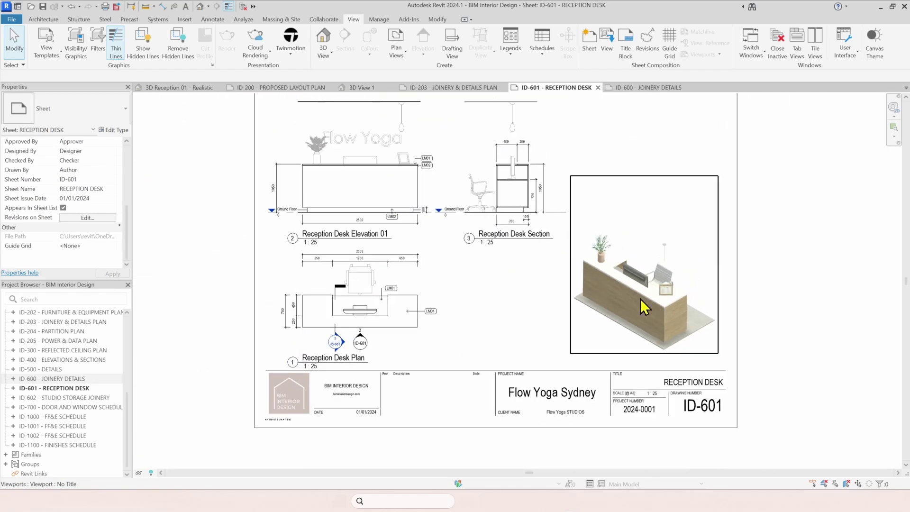
middle_drag(558, 296, 576, 317)
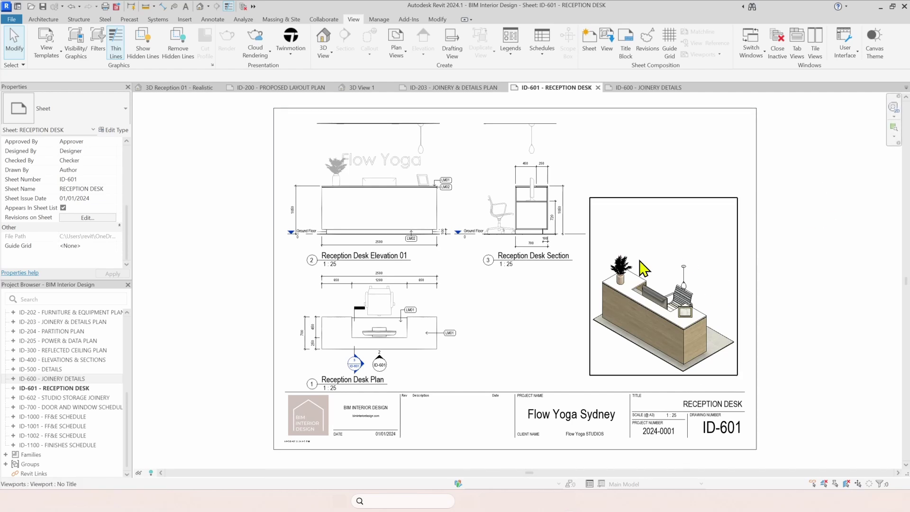
scroll(424, 203, up, 5)
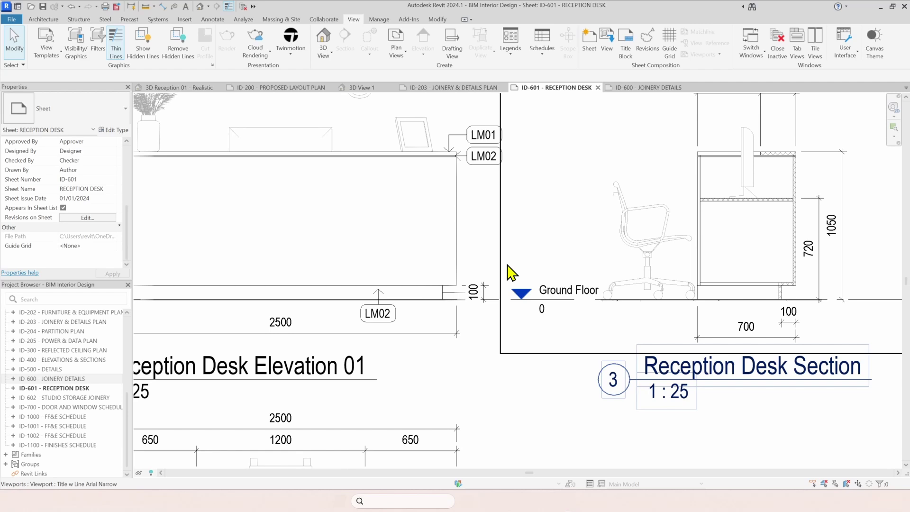
scroll(503, 313, up, 3)
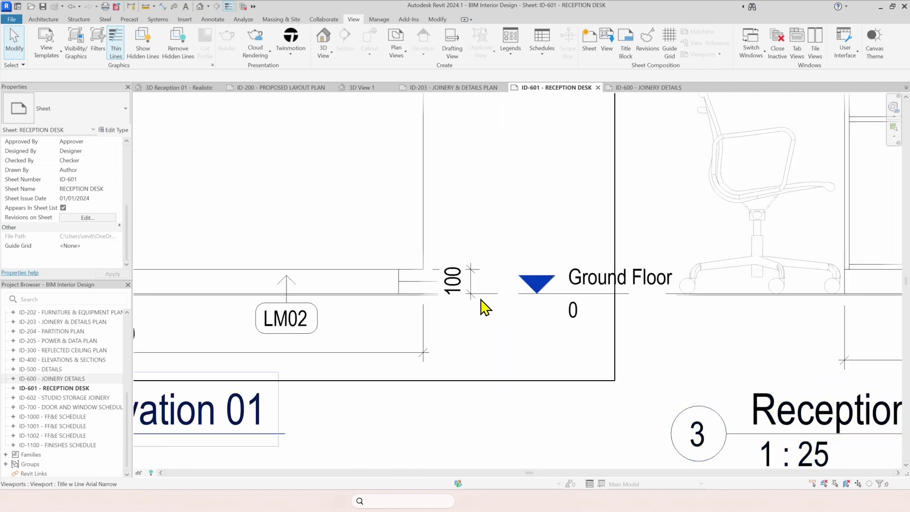
scroll(572, 284, down, 4)
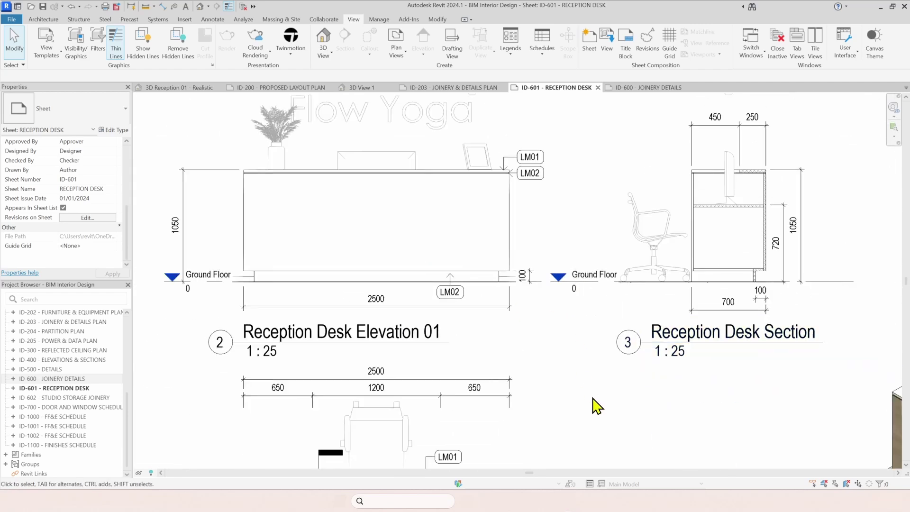
scroll(256, 363, up, 3)
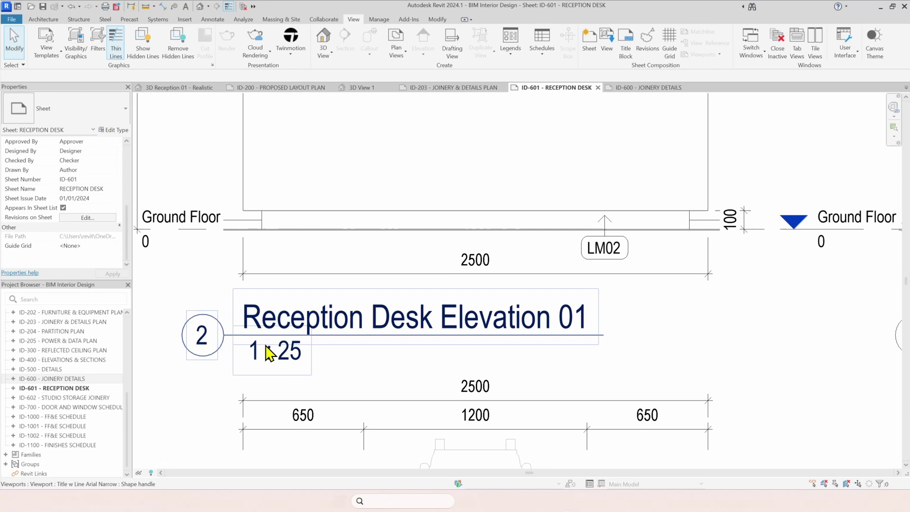
scroll(325, 297, down, 5)
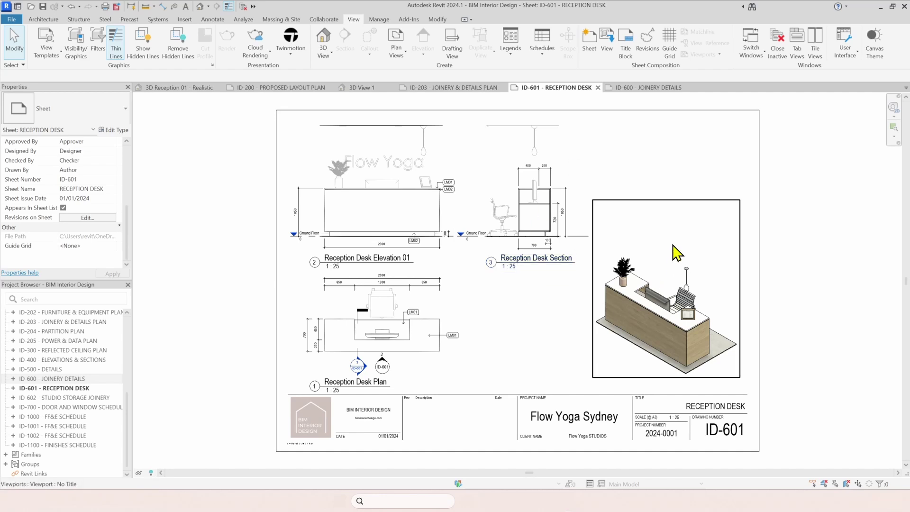
click(633, 288)
double_click(627, 288)
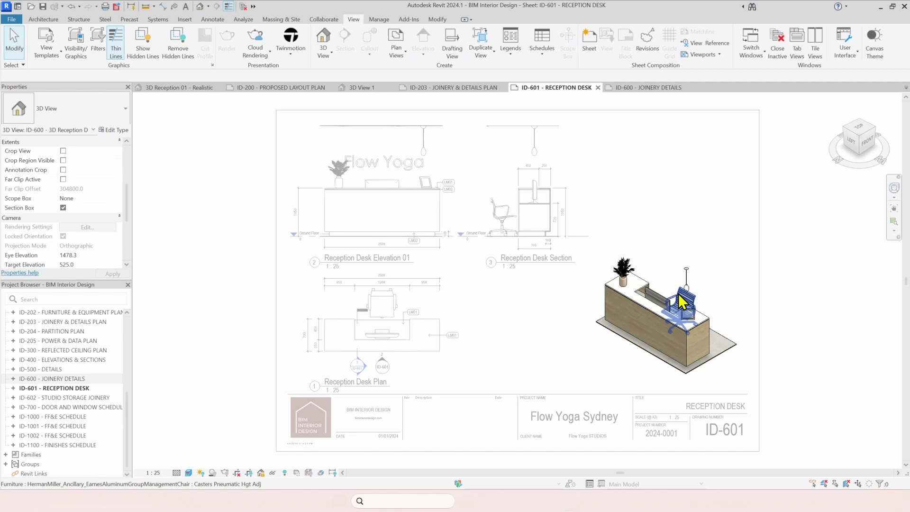
click(692, 319)
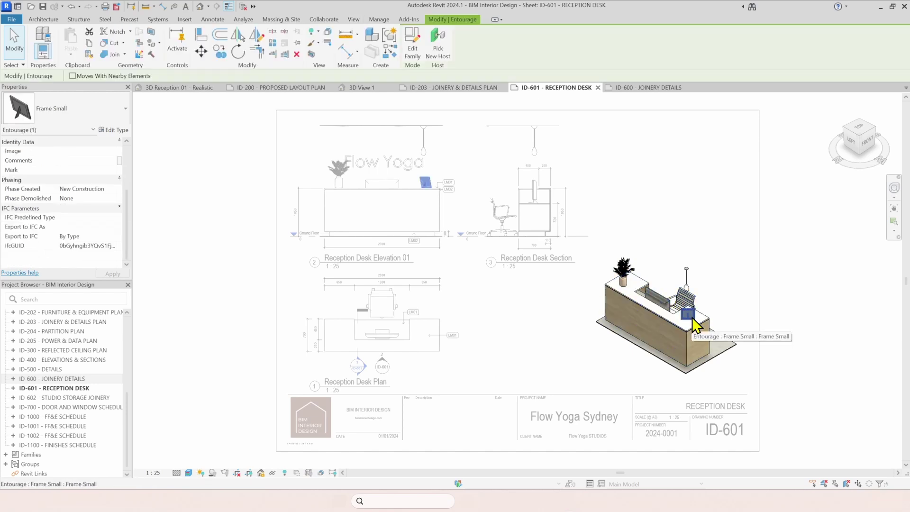
click(825, 266)
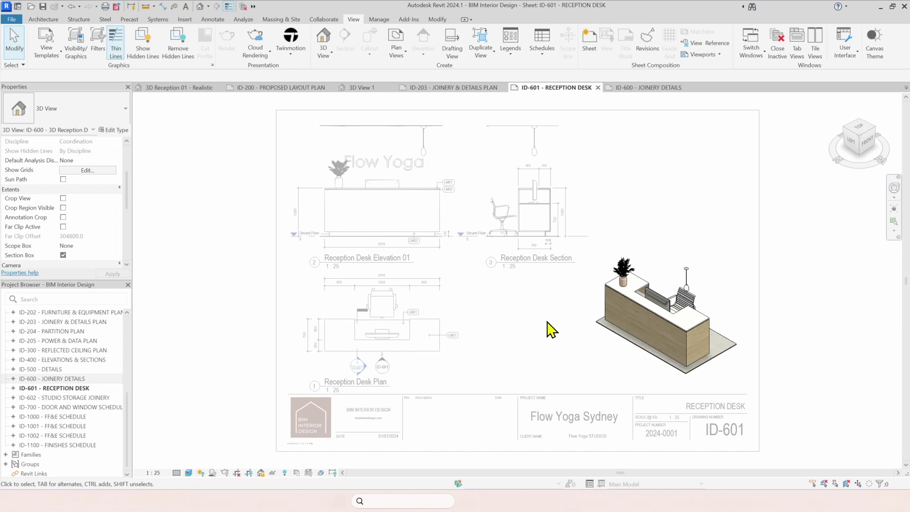
key(ctrl+z)
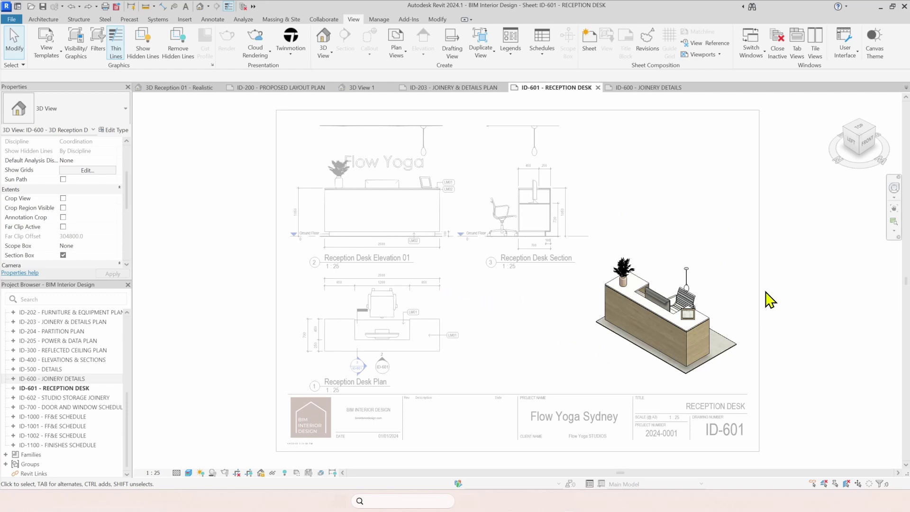
double_click(784, 293)
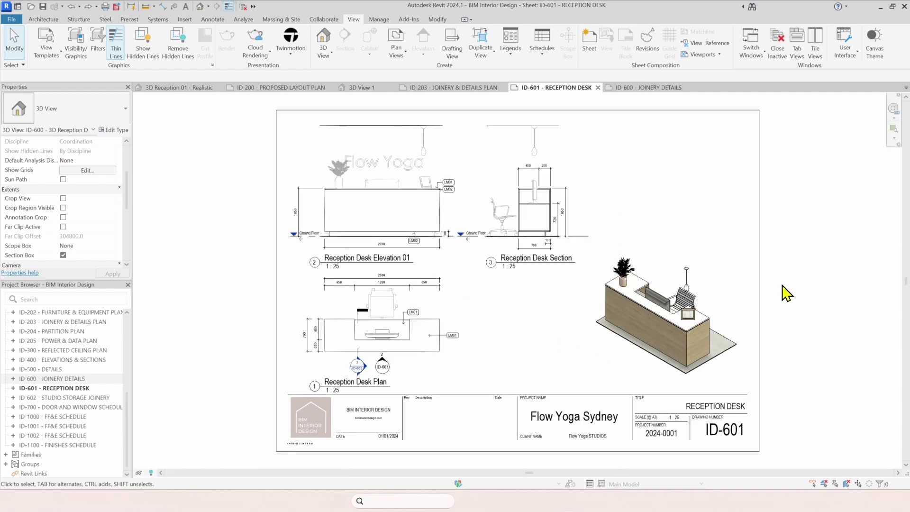
Open the ID-600 Joinery Details sheet, check the kicker detail's MDF 25MM region, and zoom to fit.
click(643, 88)
scroll(341, 254, up, 5)
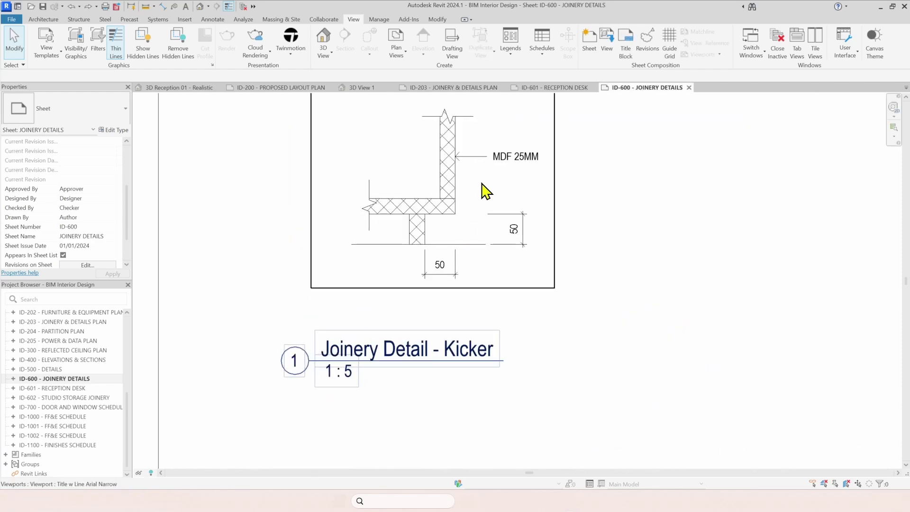
double_click(481, 190)
click(453, 182)
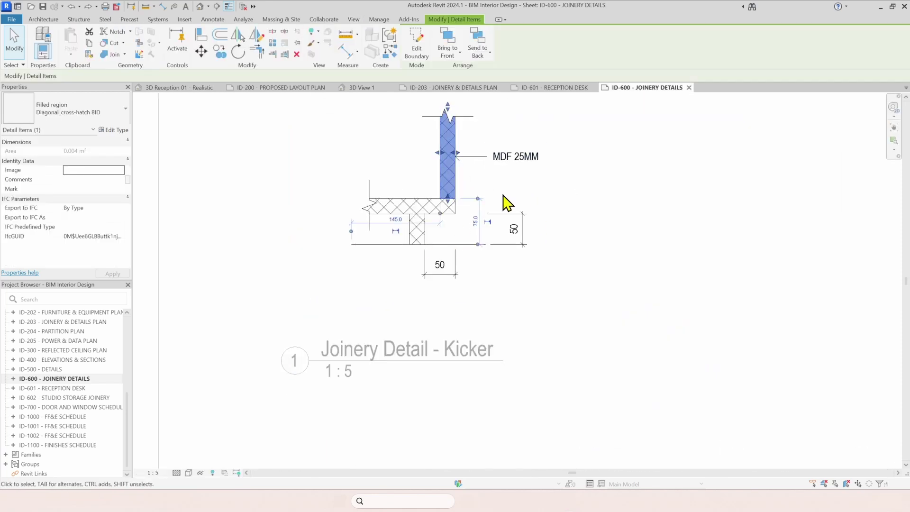
double_click(714, 246)
key(z)
key(f)
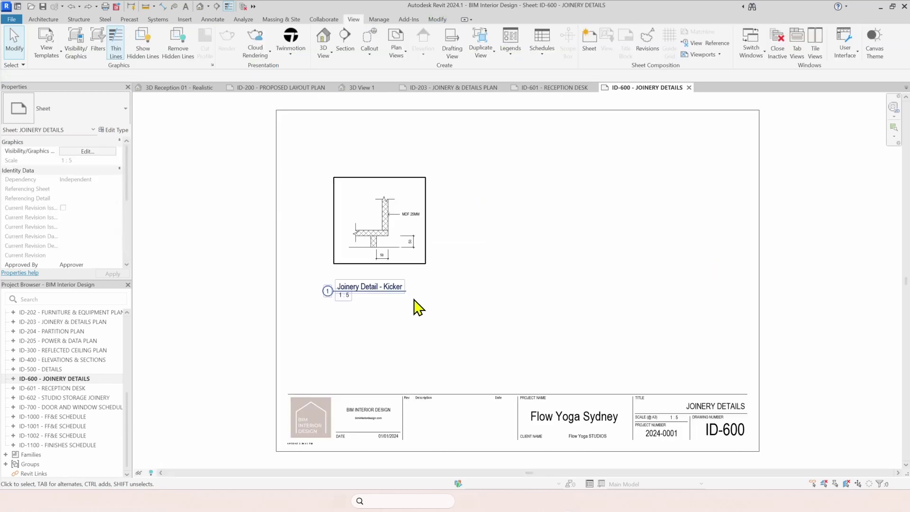
scroll(350, 235, up, 4)
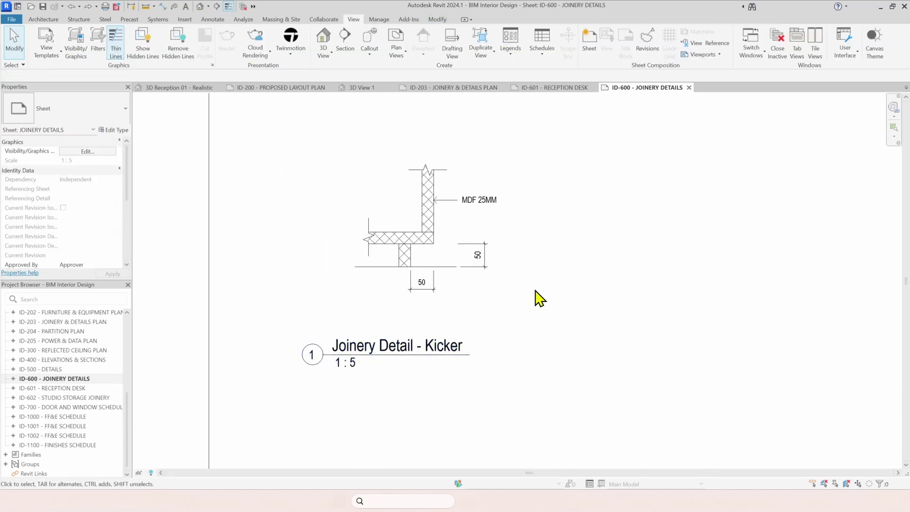
key(z)
key(f)
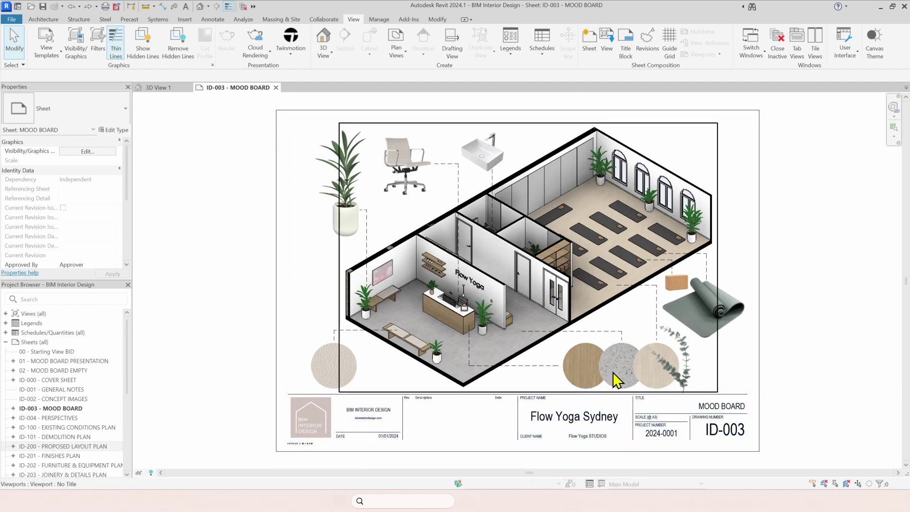
Move the yoga block image lower so it sits beside the rolled mat.
click(680, 286)
drag(679, 311, 676, 335)
click(827, 280)
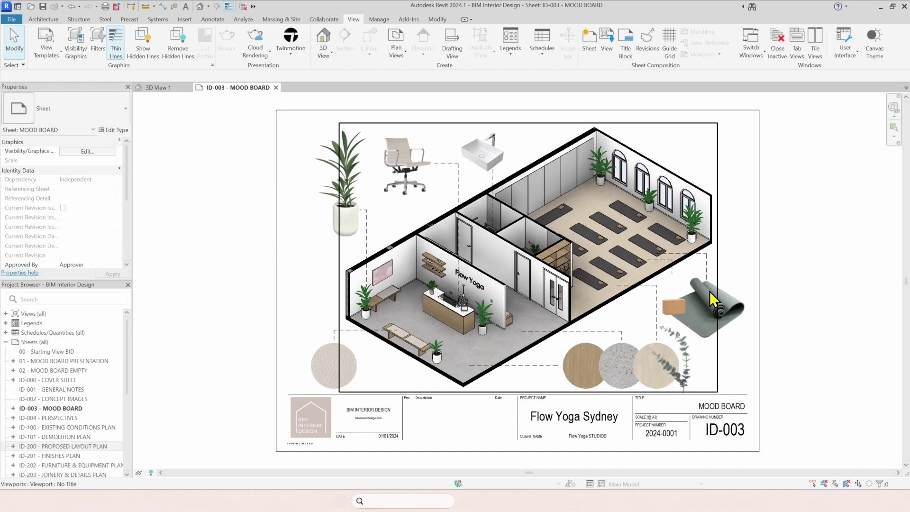
Nudge the eucalyptus leaves image slightly up and left over the swatches.
click(685, 368)
drag(682, 356, 675, 348)
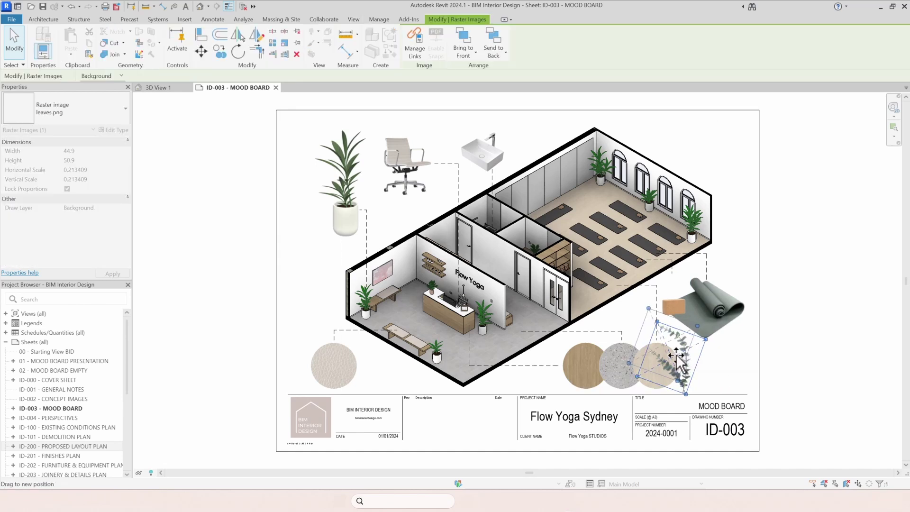
click(745, 349)
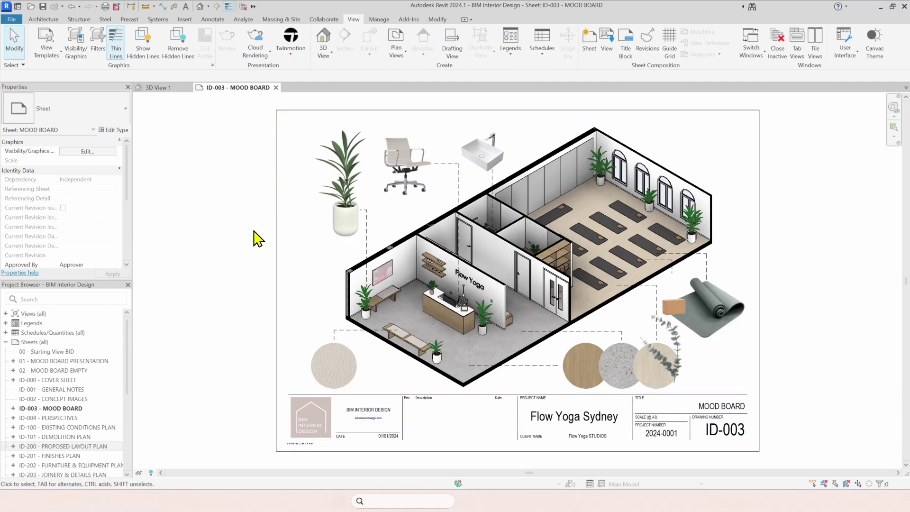
Place a BY CLIENT text note near the potted plant using TX.
key(t)
key(x)
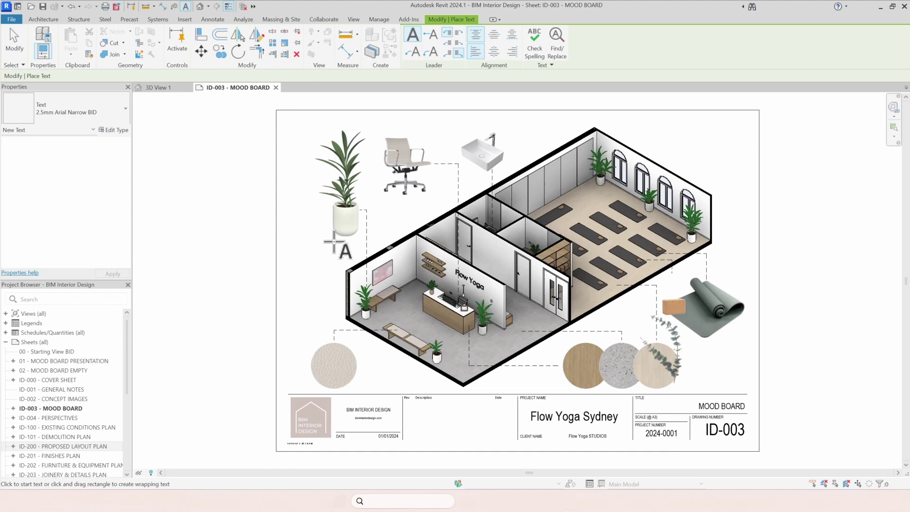
click(334, 243)
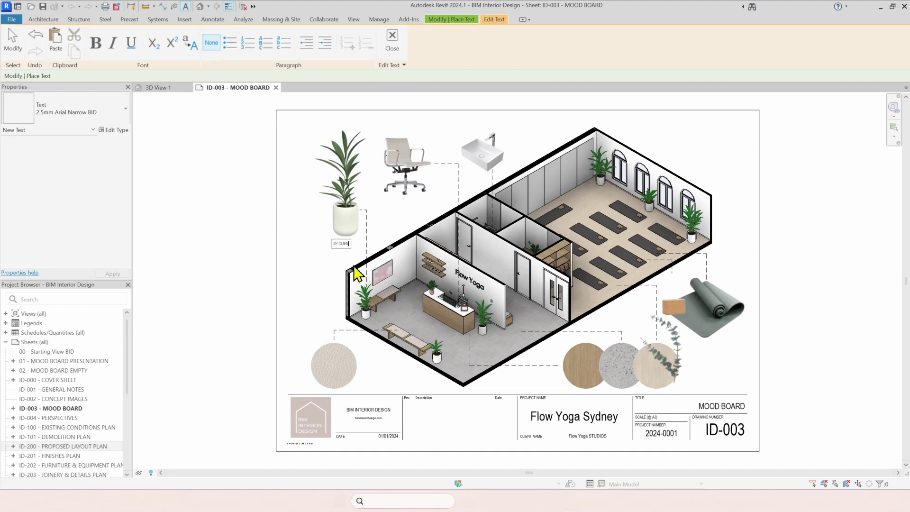
click(173, 229)
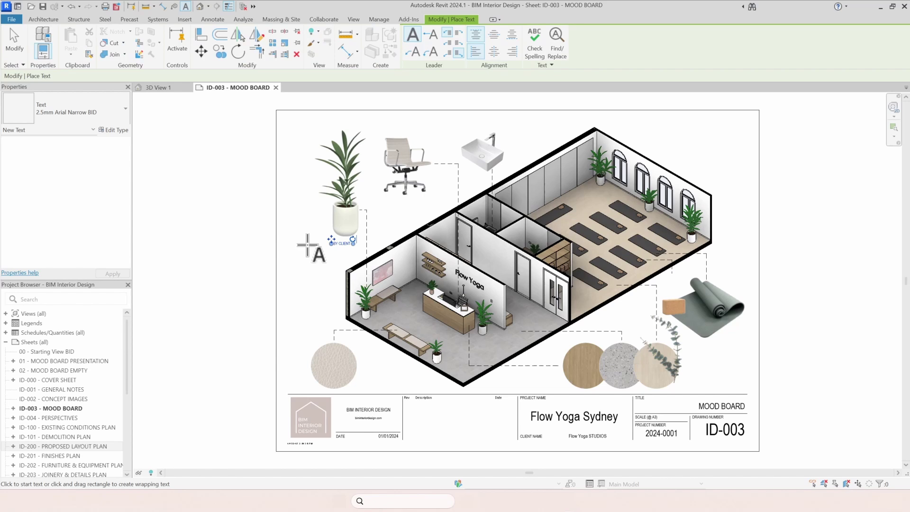
key(Escape)
Reposition the BY CLIENT note directly under the plant pot.
click(338, 244)
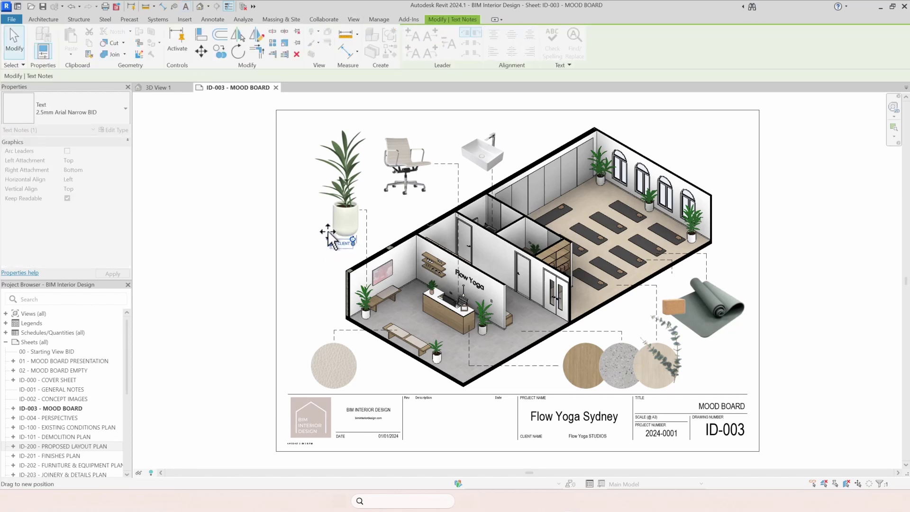
click(280, 252)
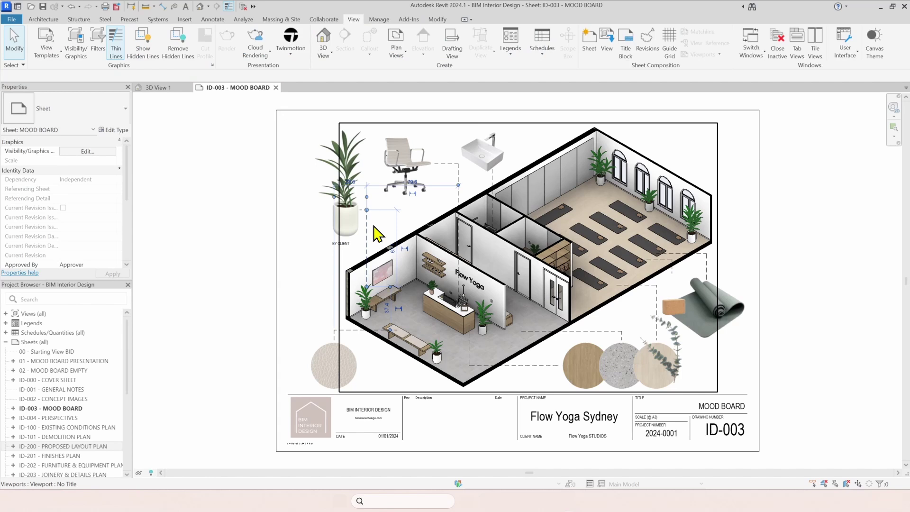
click(277, 218)
click(372, 230)
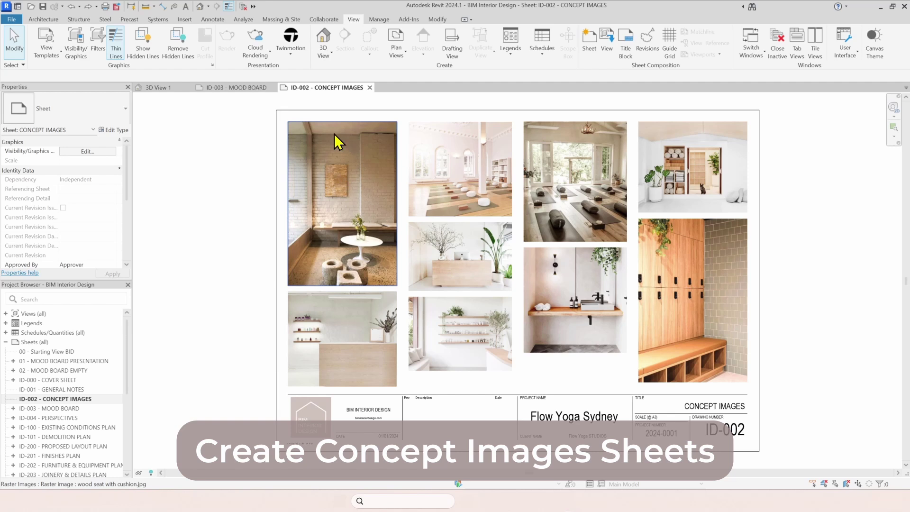
Move the reception desk image to the sheet's right edge and enlarge it.
click(398, 148)
drag(397, 286, 408, 302)
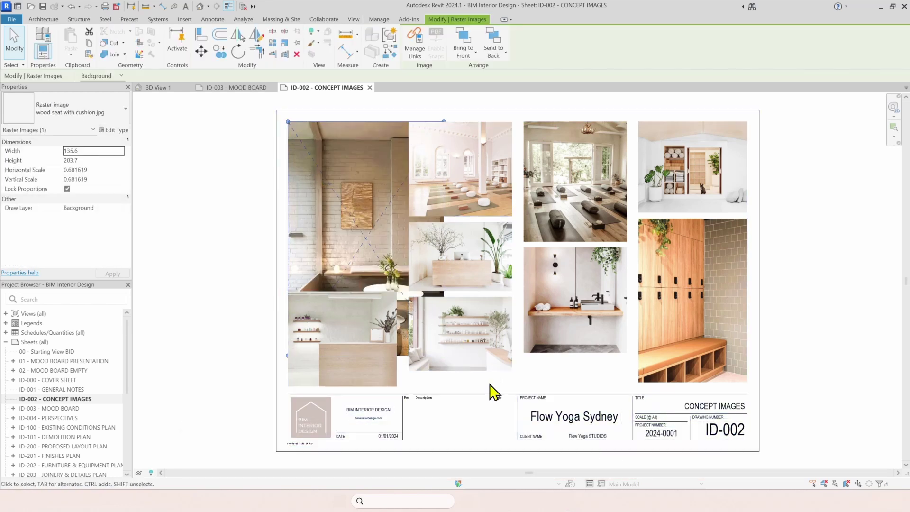
key(ctrl+z)
click(411, 252)
drag(411, 251, 794, 210)
click(875, 283)
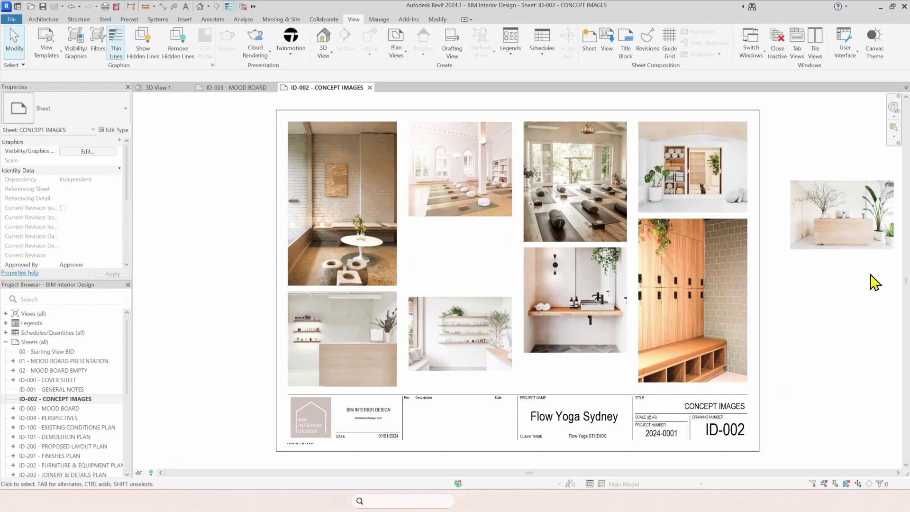
click(803, 244)
drag(791, 250, 795, 353)
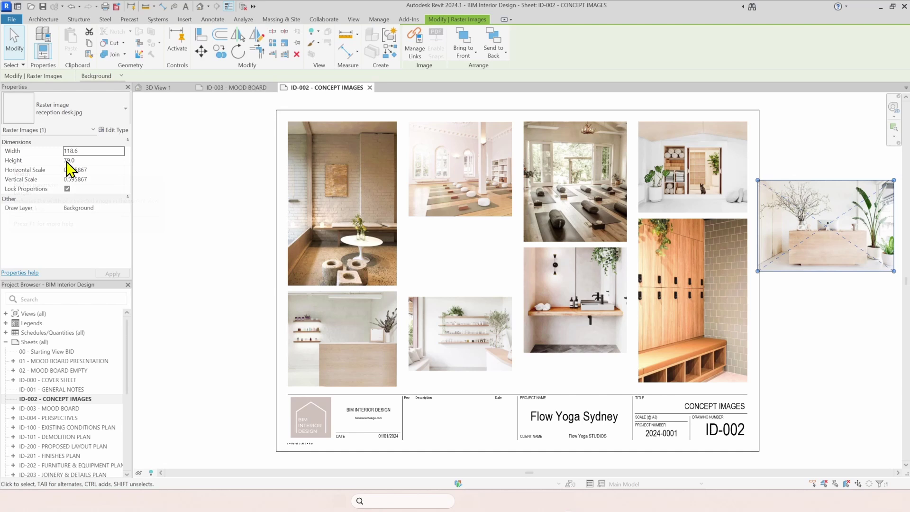
click(878, 388)
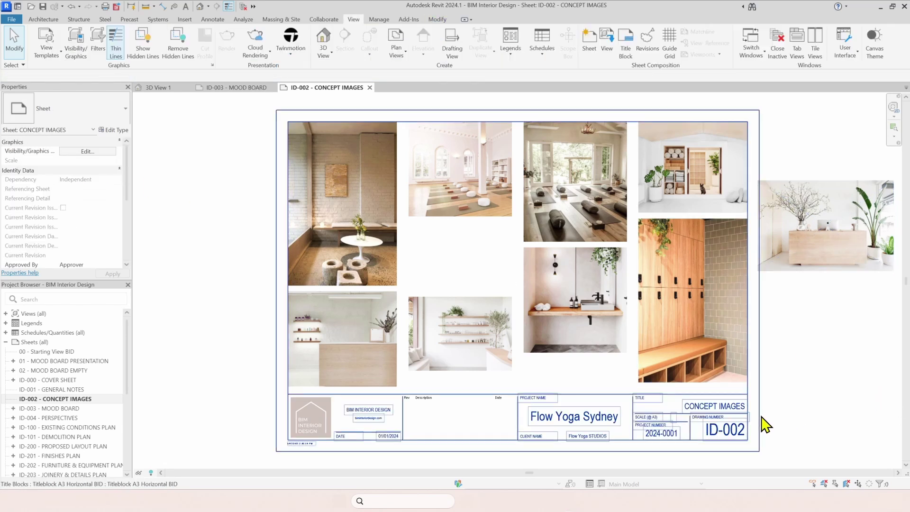
Enlarge the shelving image and shift it slightly left, then open the ID-000 cover sheet.
click(761, 417)
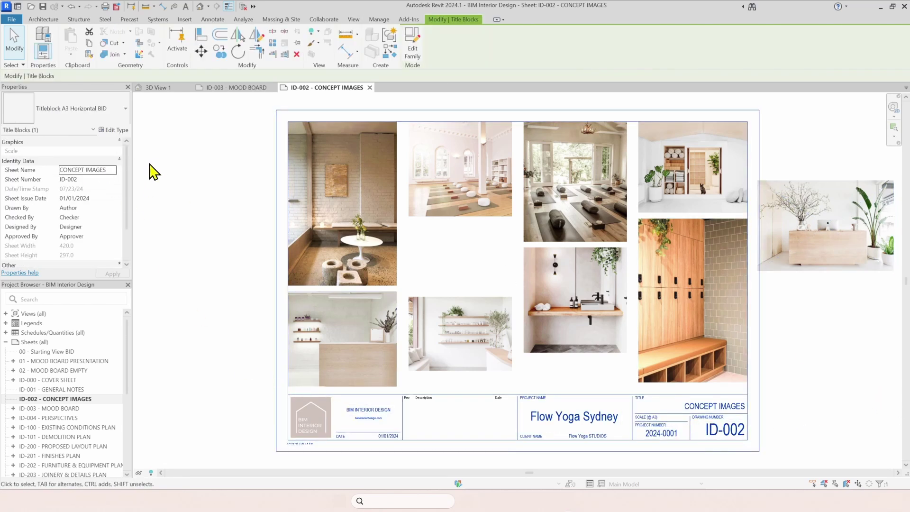
click(841, 417)
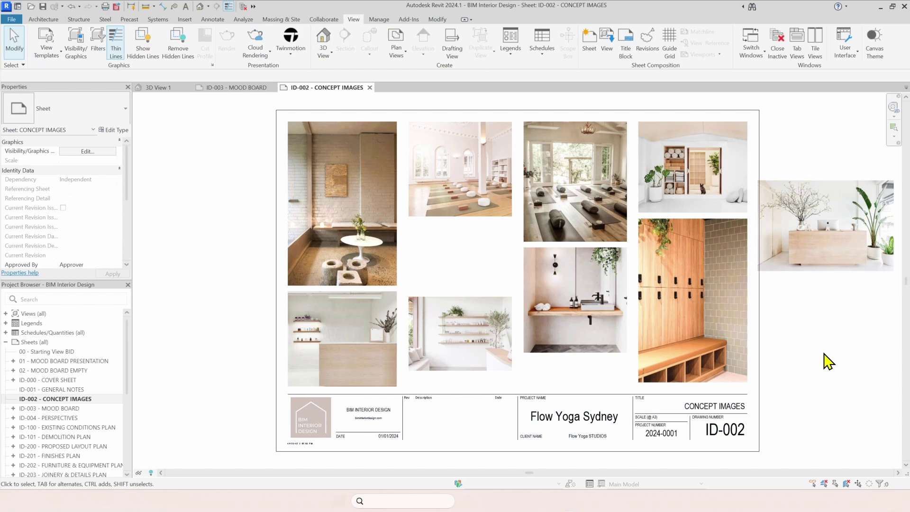
click(510, 301)
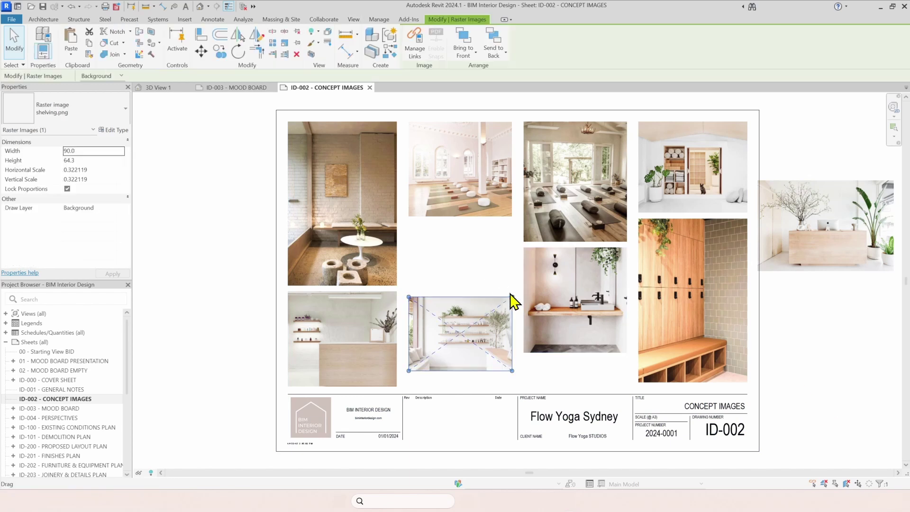
drag(510, 301, 587, 244)
click(843, 348)
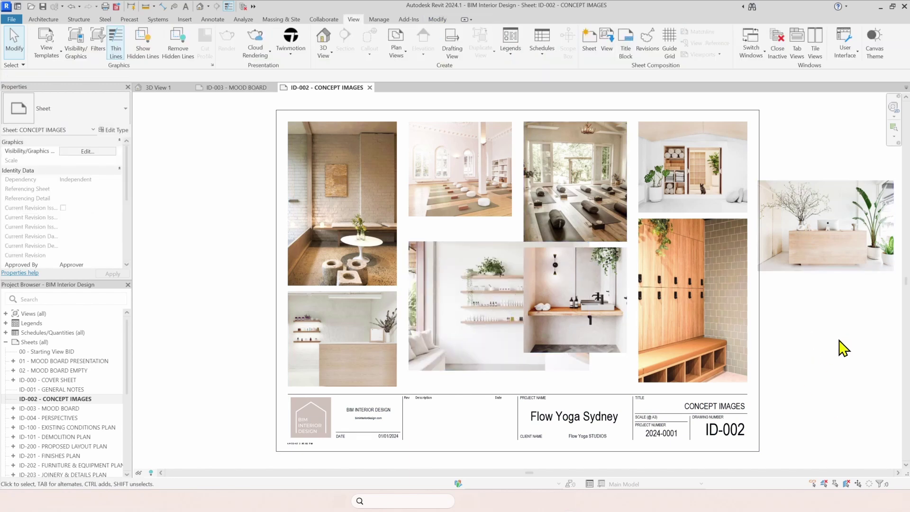
click(410, 251)
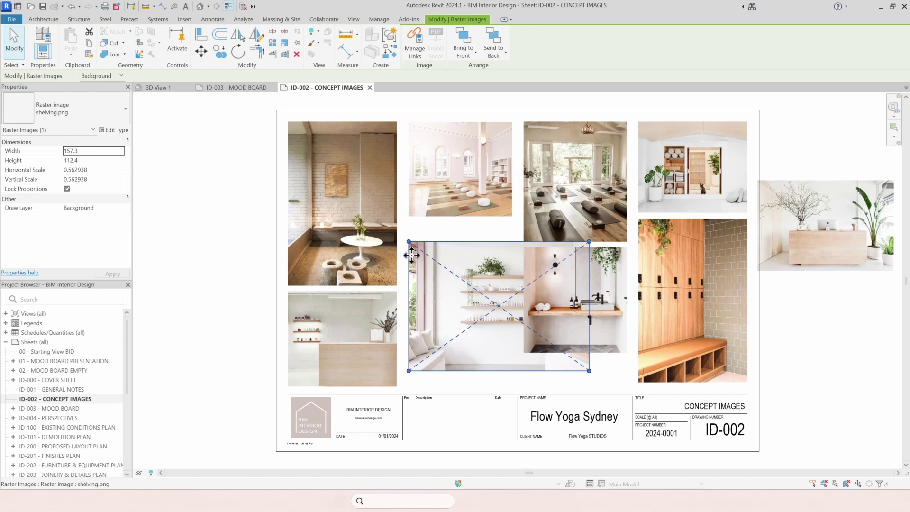
drag(411, 255, 403, 255)
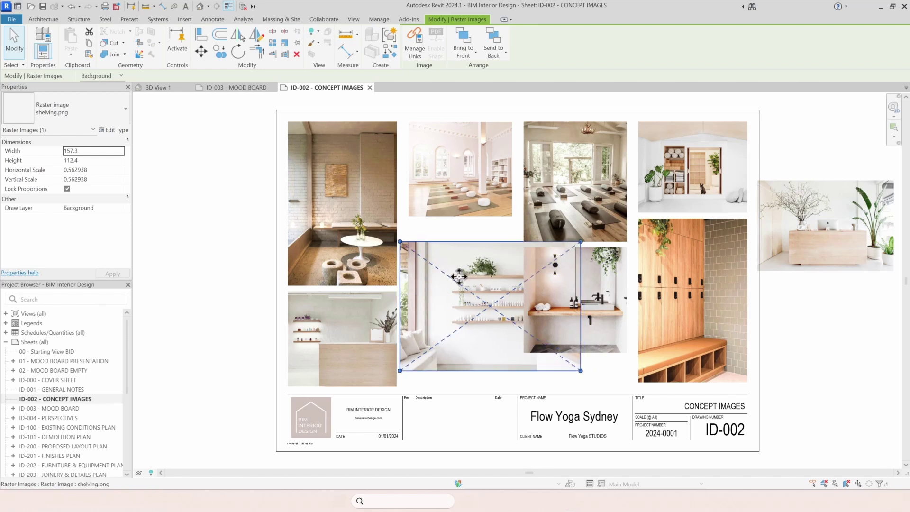
click(843, 353)
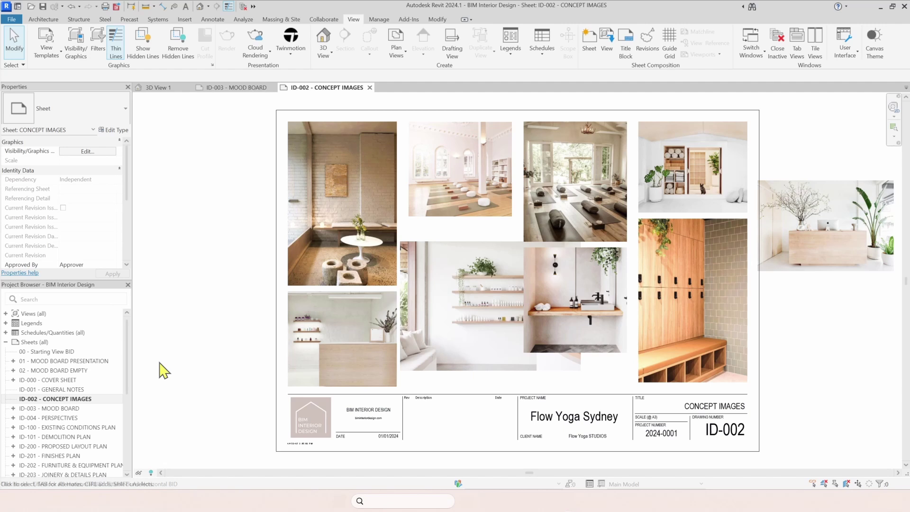
double_click(48, 380)
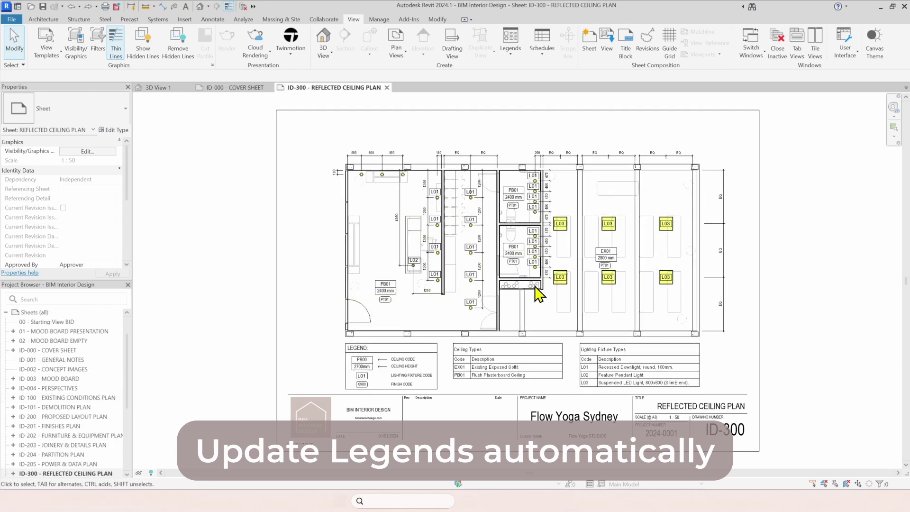
Delete the L02 pendant light fixture inside the reflected ceiling plan viewport.
scroll(510, 366, up, 3)
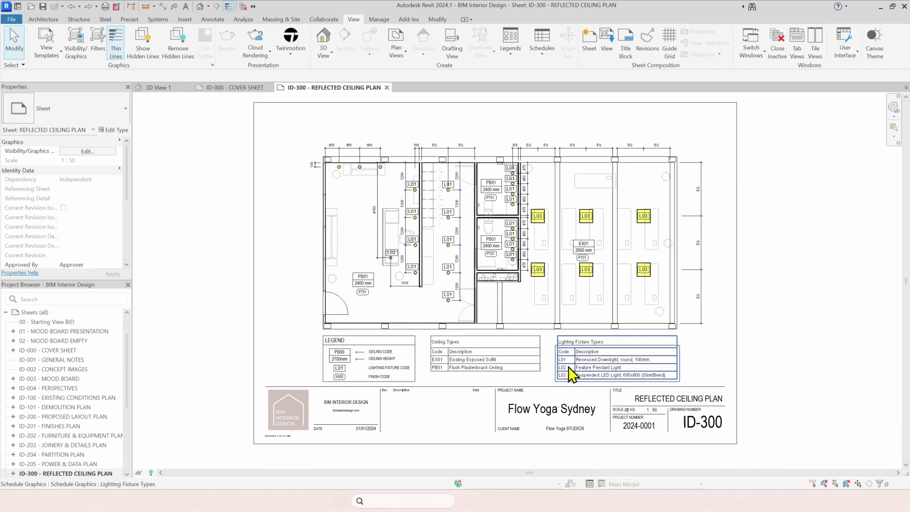
scroll(469, 355, down, 3)
scroll(458, 379, up, 3)
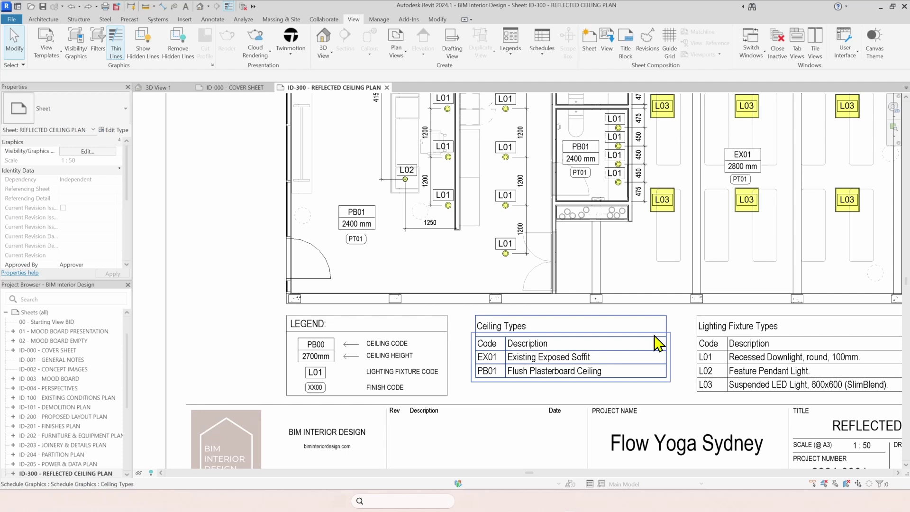
scroll(657, 313, up, 2)
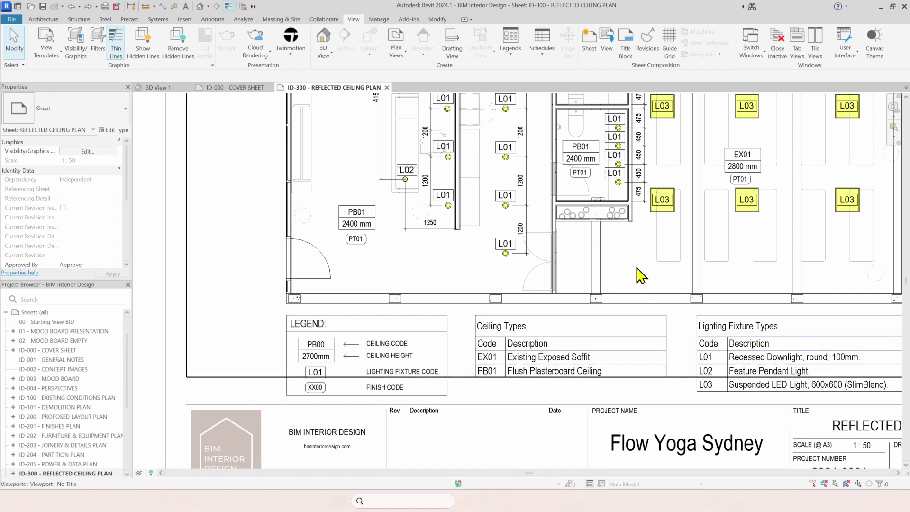
scroll(456, 279, down, 4)
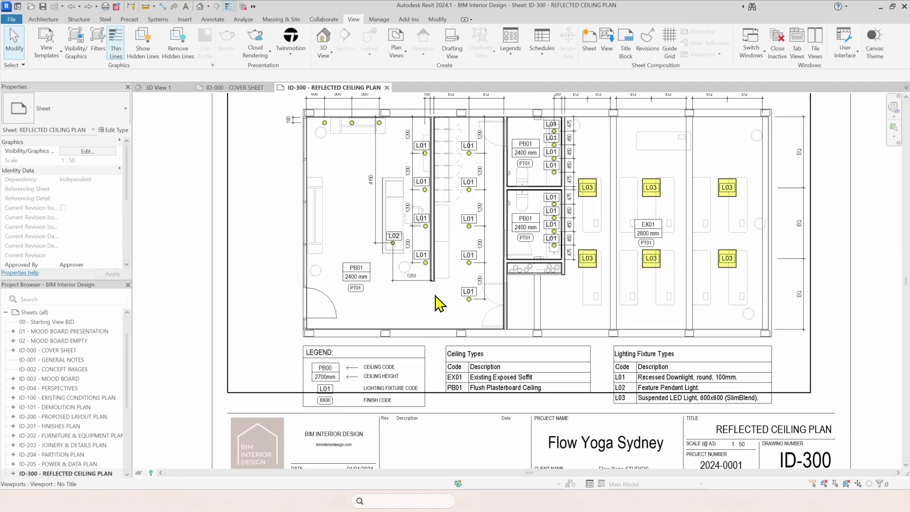
double_click(429, 352)
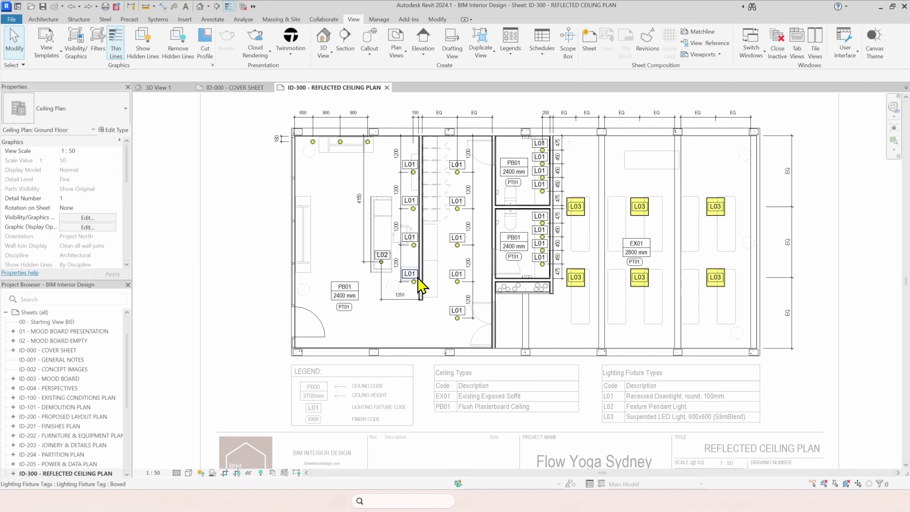
scroll(421, 285, up, 2)
middle_drag(471, 265, 465, 265)
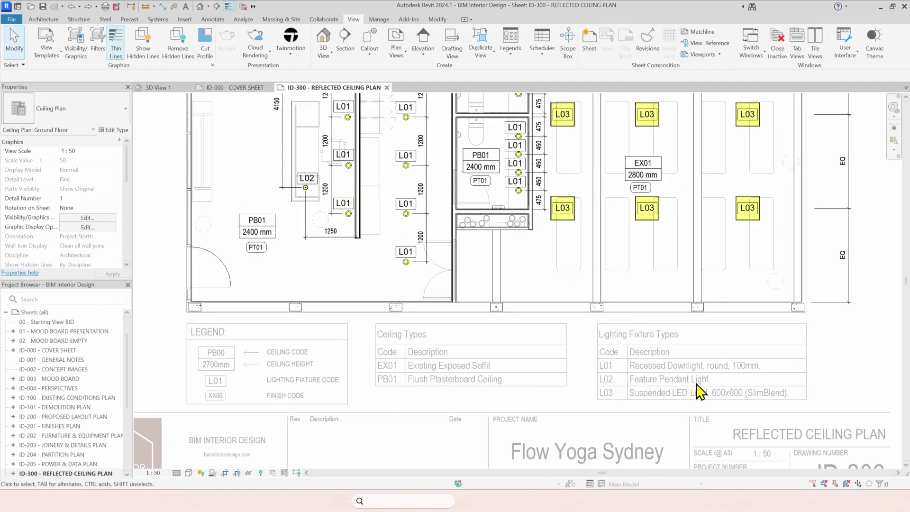
click(306, 188)
key(Delete)
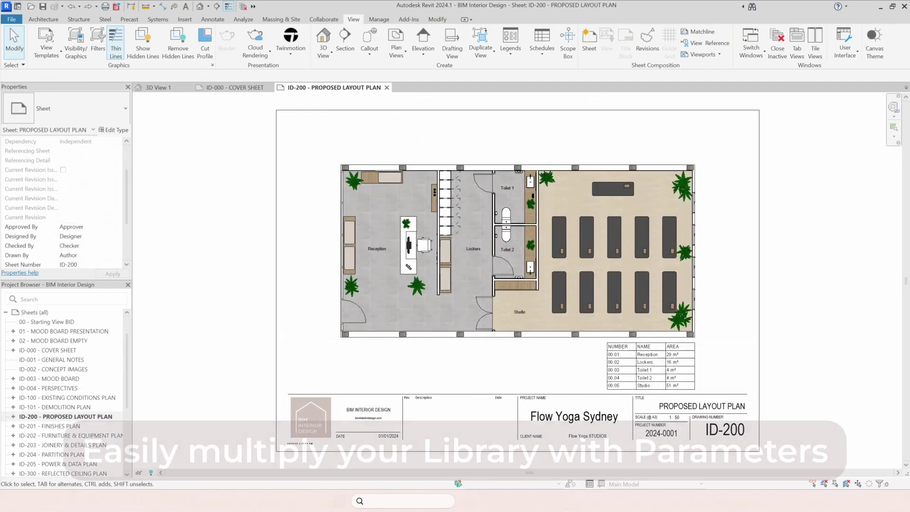
Select the reception bench in the layout plan viewport and open its type properties.
scroll(377, 189, up, 3)
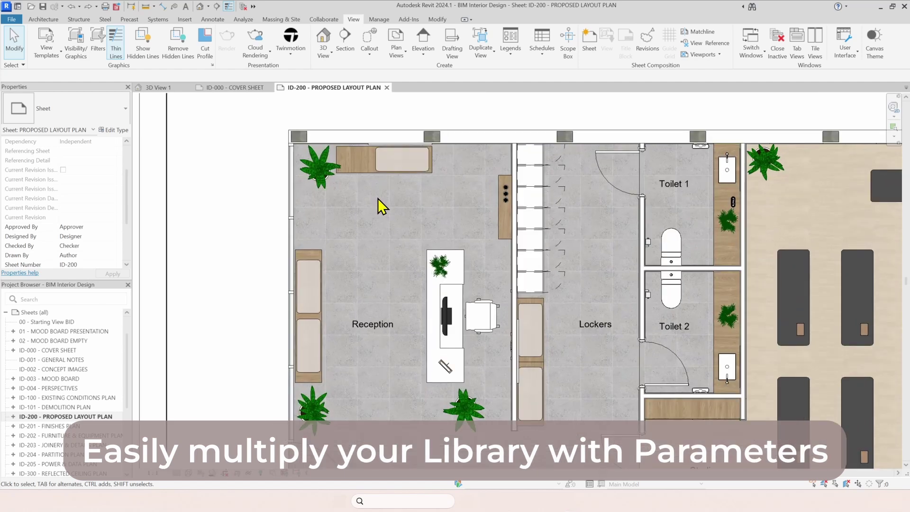
scroll(371, 186, up, 2)
double_click(369, 186)
click(358, 163)
middle_drag(380, 172, 361, 230)
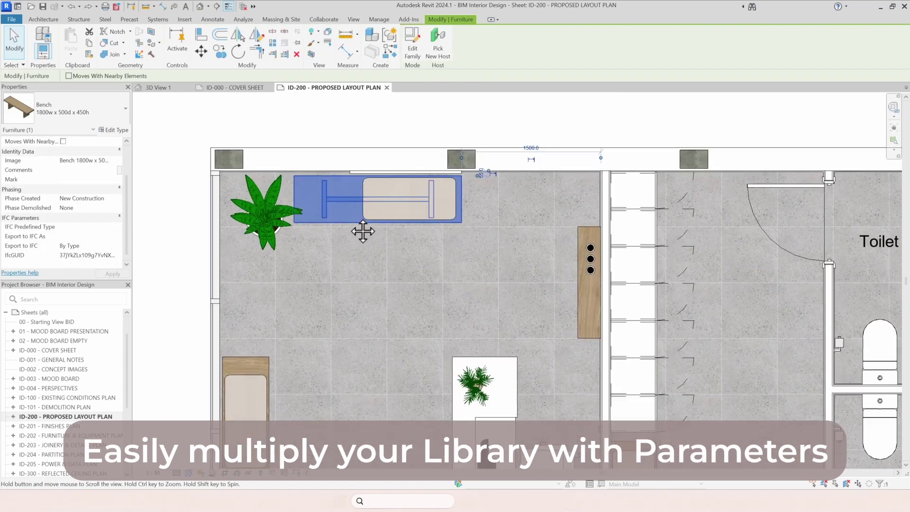
middle_drag(365, 326, 376, 298)
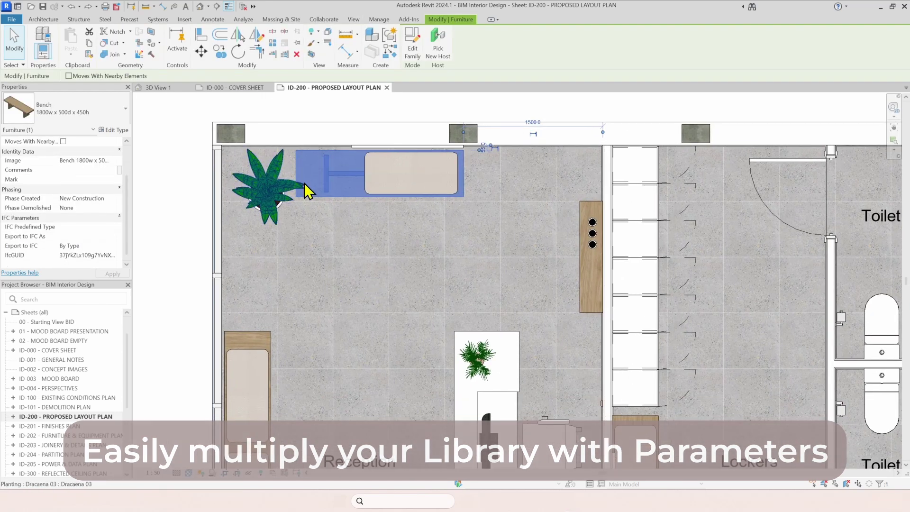
click(122, 130)
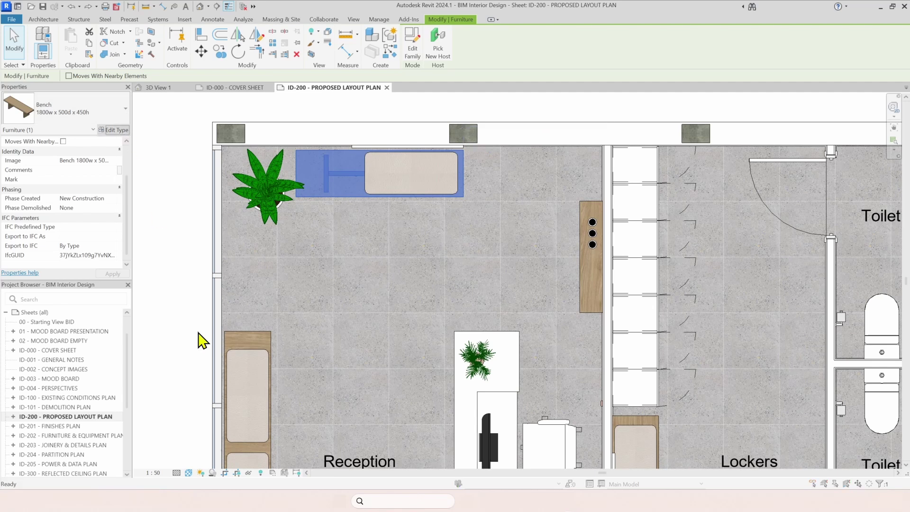
Set the bench type Width to 2400 and Depth to 300, applying each change.
click(172, 202)
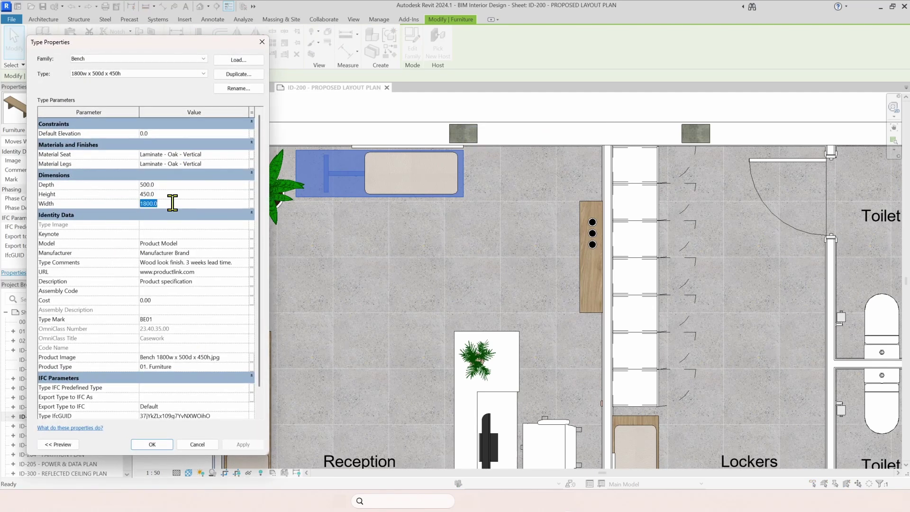
text(22)
key(BackSpace)
text(400)
click(244, 444)
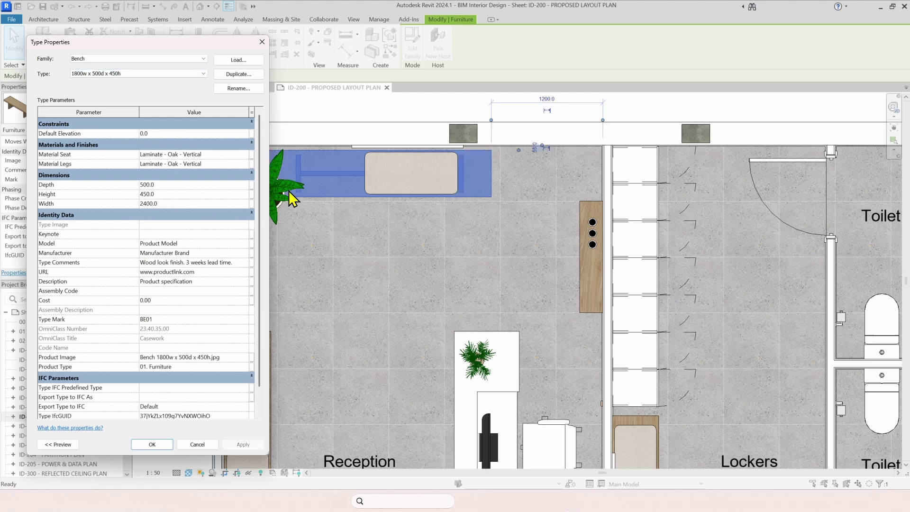
click(171, 184)
text(300)
click(242, 445)
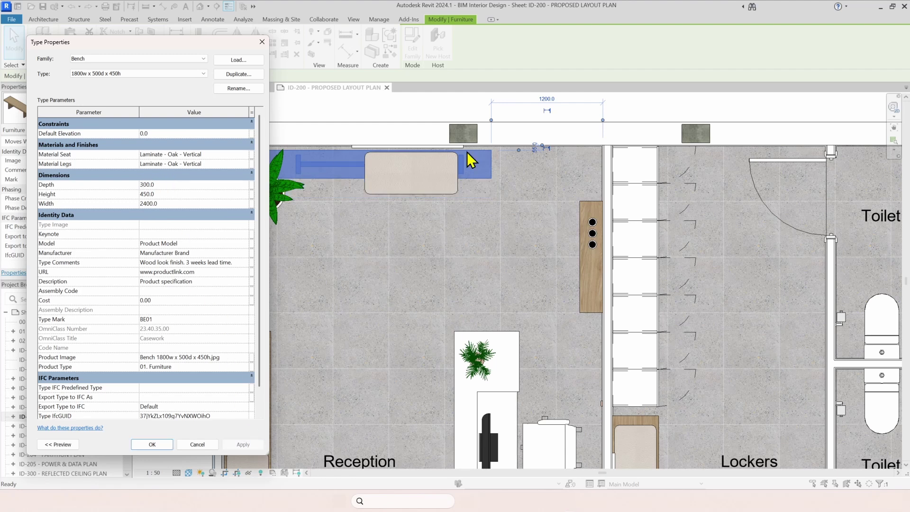